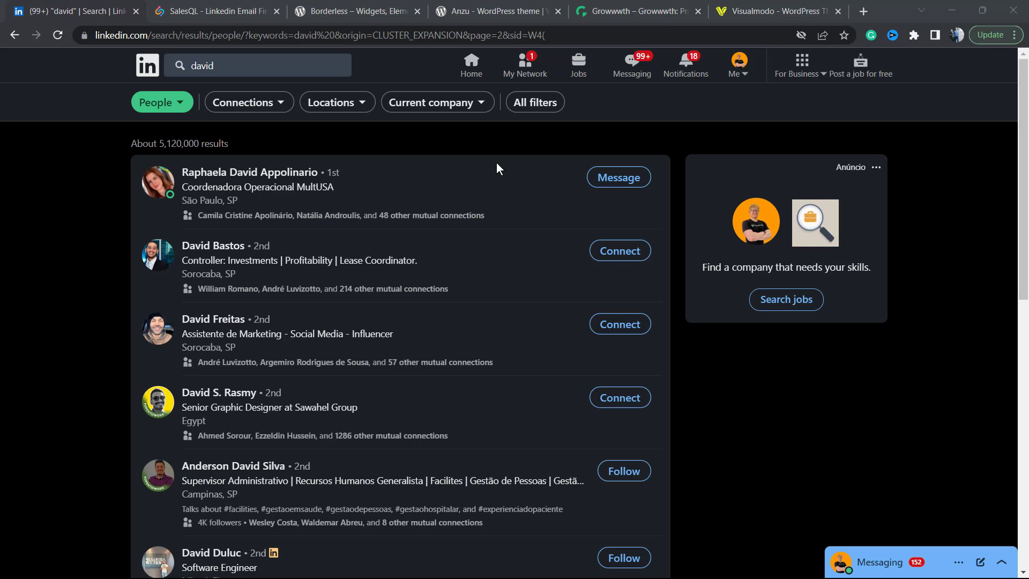
# - Open the first and second search results' profiles in new tabs
pyautogui.rightClick(250, 172)
pyautogui.click(309, 181)
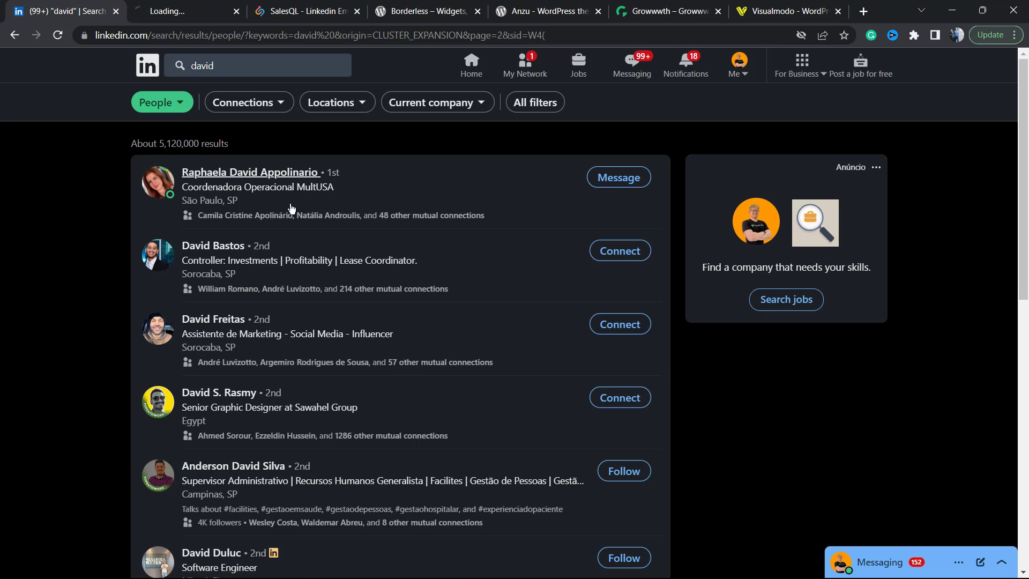
pyautogui.click(216, 246)
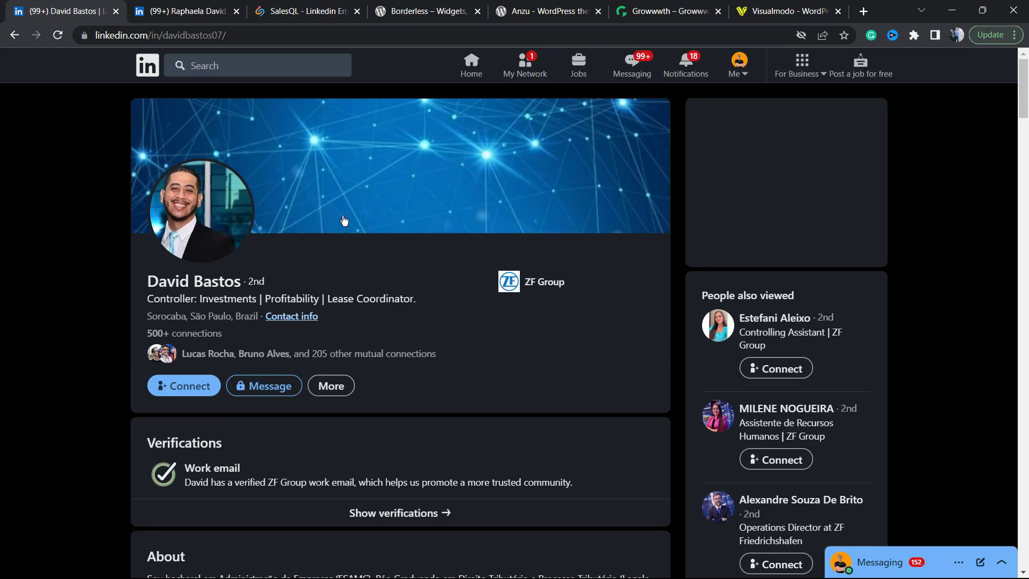
# - On the first person's profile tab, view their contact info and close the overlay
pyautogui.click(205, 7)
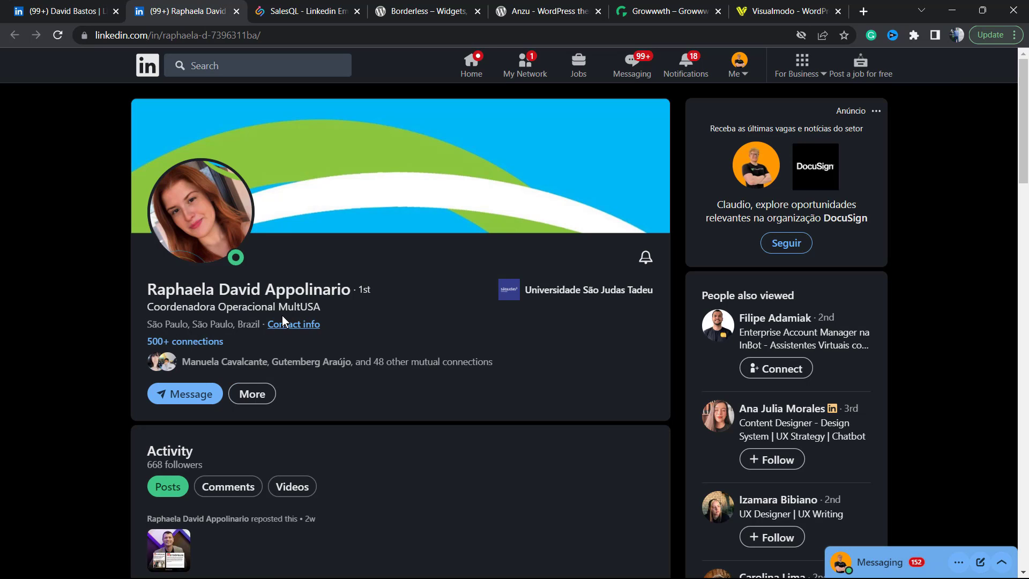
pyautogui.click(292, 326)
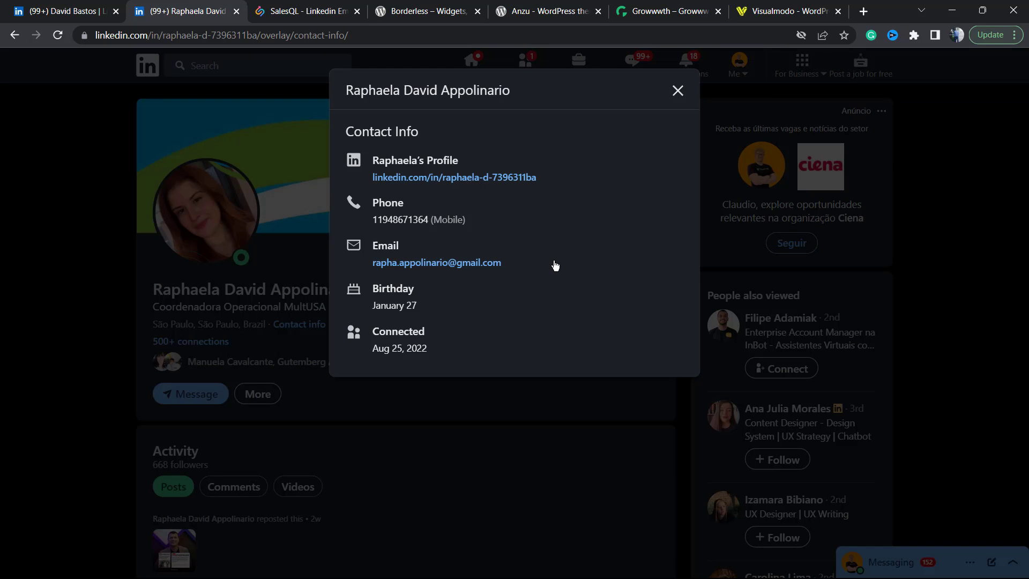
pyautogui.click(5, 320)
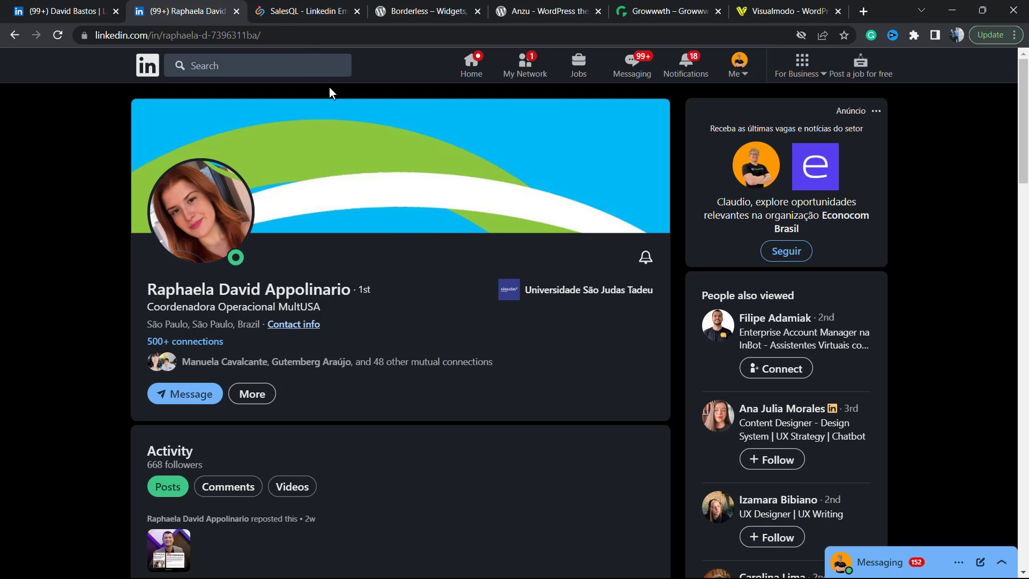
# - Close the first profile tab, then view the remaining person's contact info and profile link
pyautogui.click(236, 11)
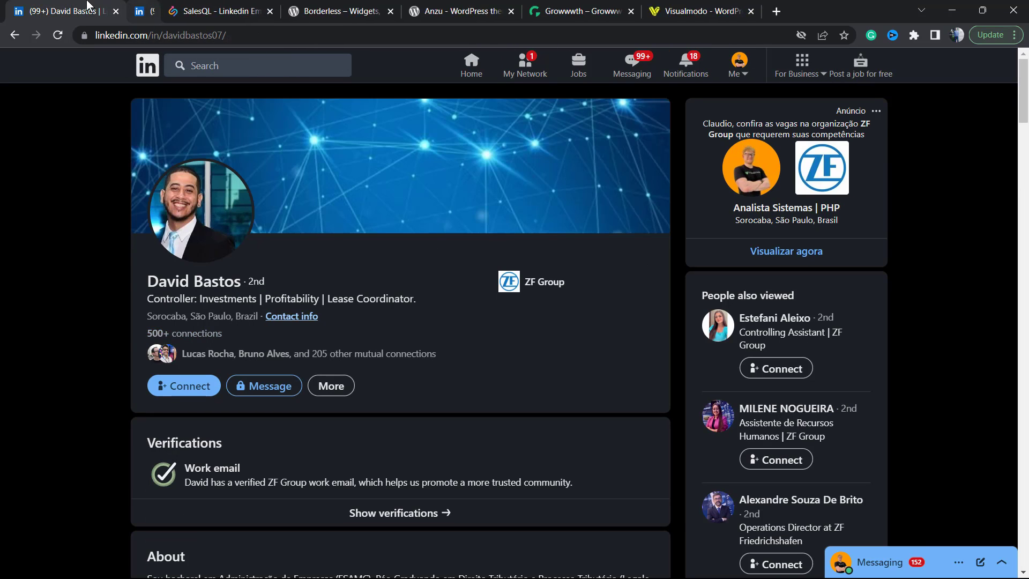
pyautogui.click(280, 317)
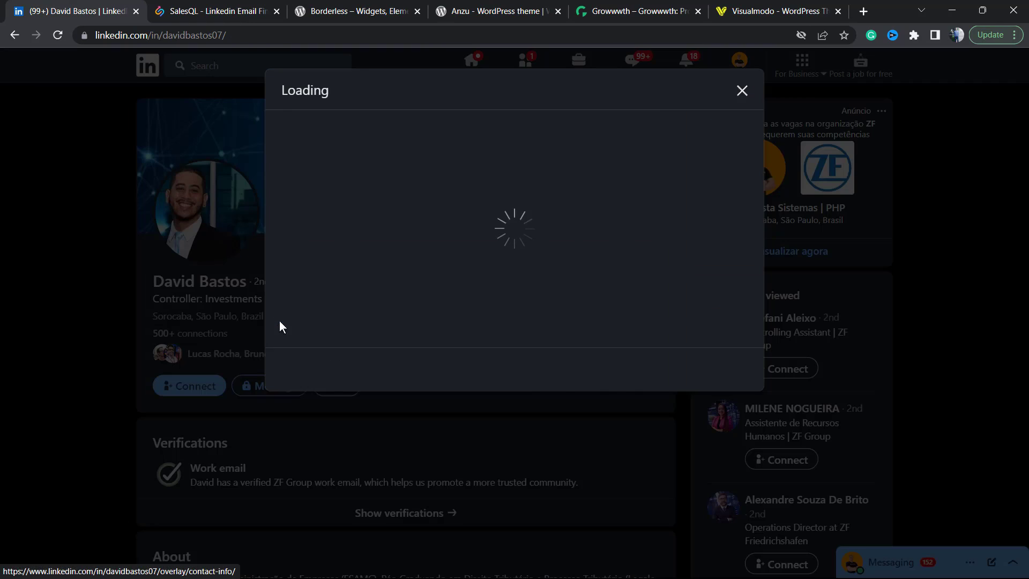
pyautogui.moveTo(497, 207); pyautogui.dragTo(530, 214)
pyautogui.click(448, 346)
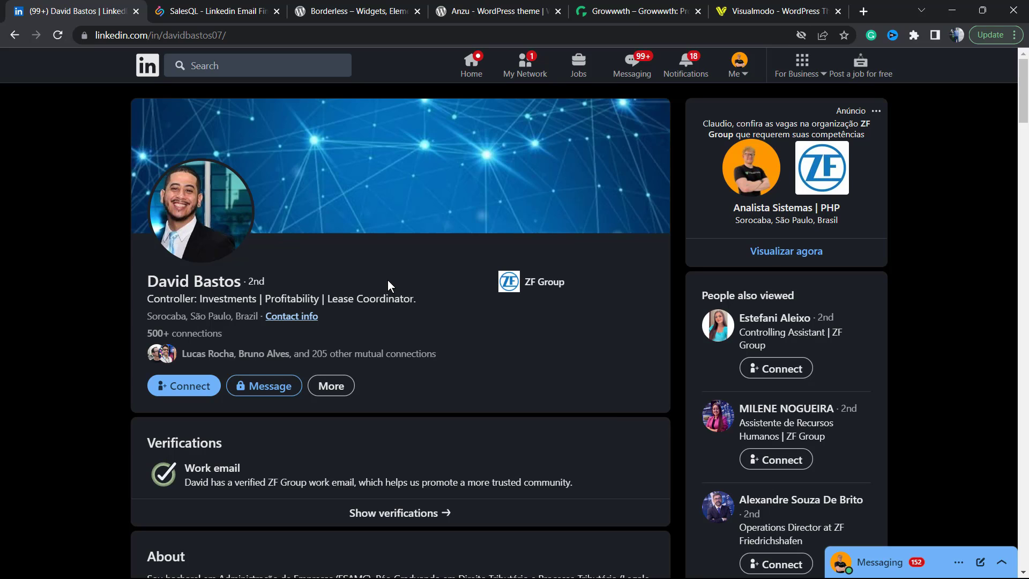
# - On the SalesQL website, begin the free 'Start Now, It's Free' sign-up
pyautogui.click(228, 9)
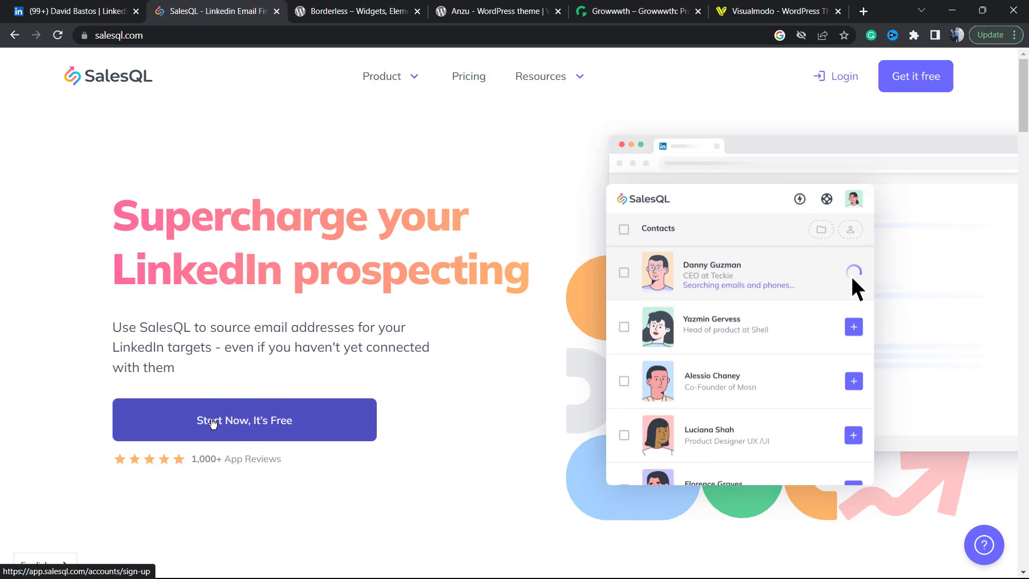
pyautogui.click(209, 423)
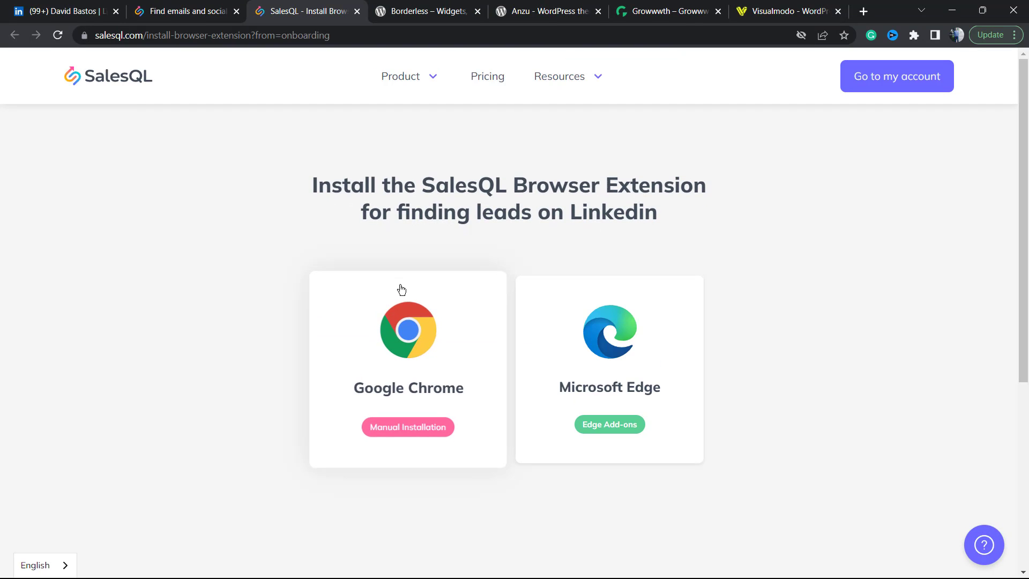
# - Open the Google Chrome manual installation guide and download the version 4.7.13 extension zip
pyautogui.click(395, 424)
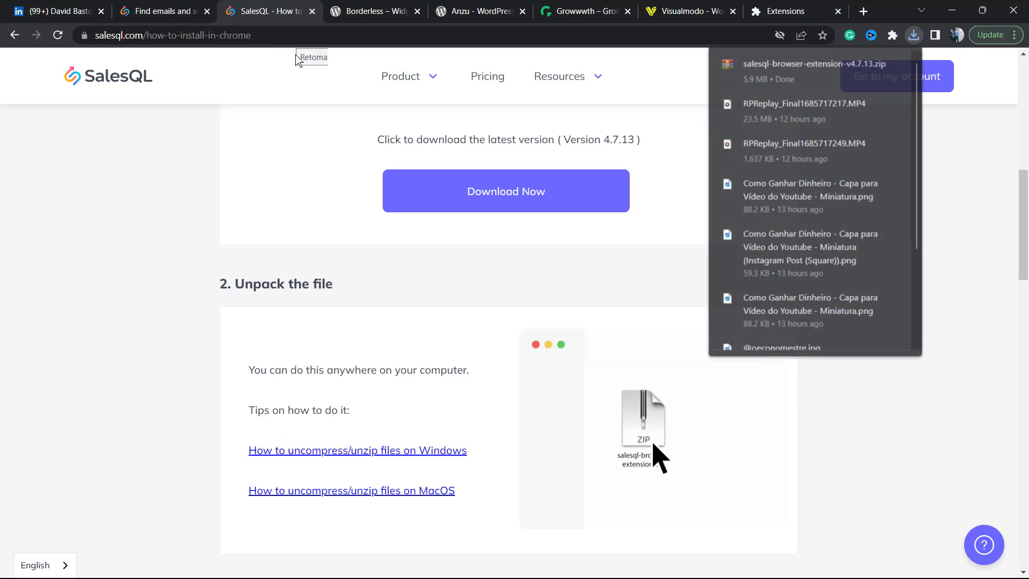
pyautogui.click(299, 60)
pyautogui.scroll(1, 259, 207)
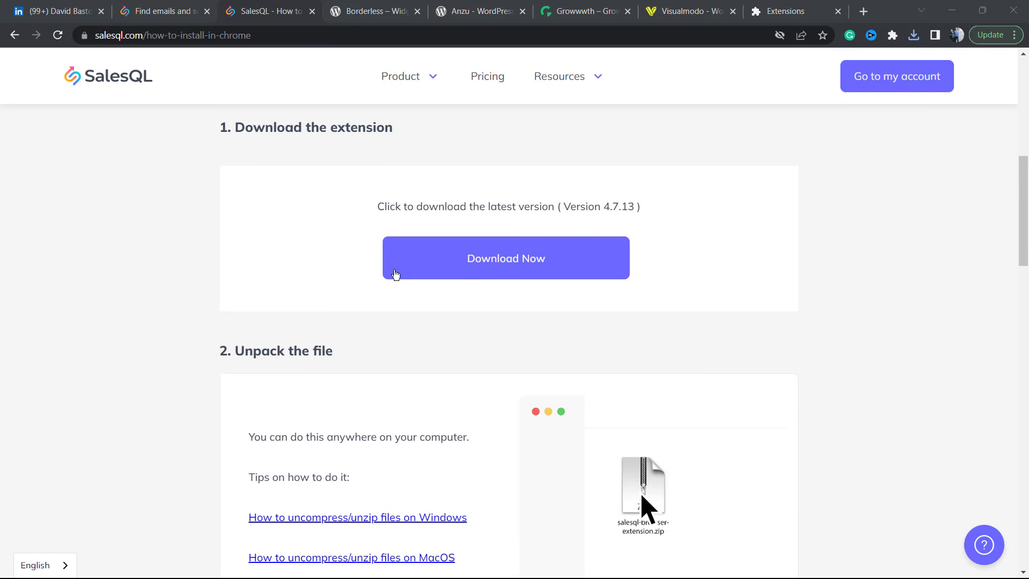
pyautogui.click(913, 35)
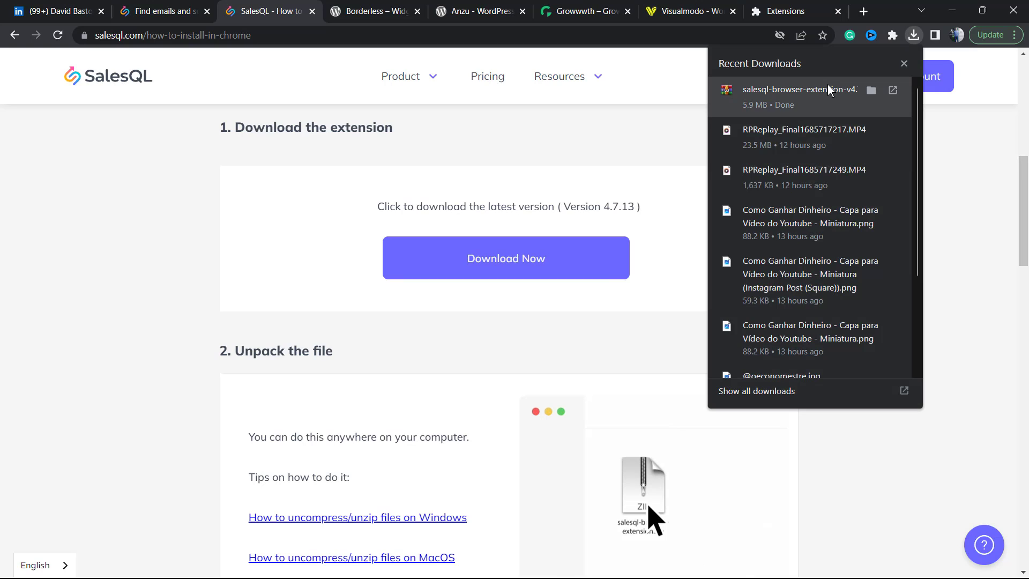
pyautogui.click(574, 163)
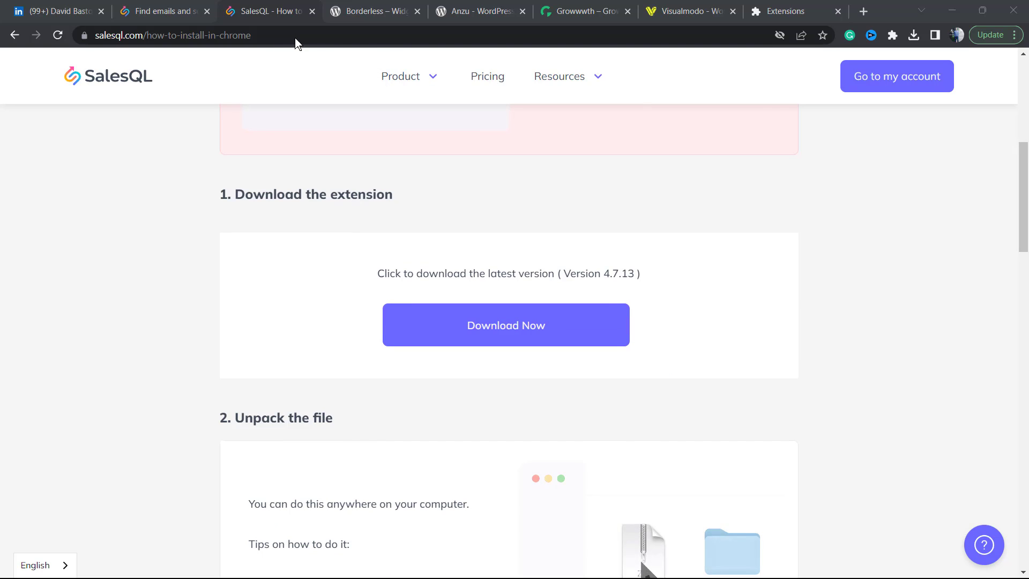
# - Scroll through the unpack, developer mode and load-unpacked installation instructions
pyautogui.scroll(-4, 399, 337)
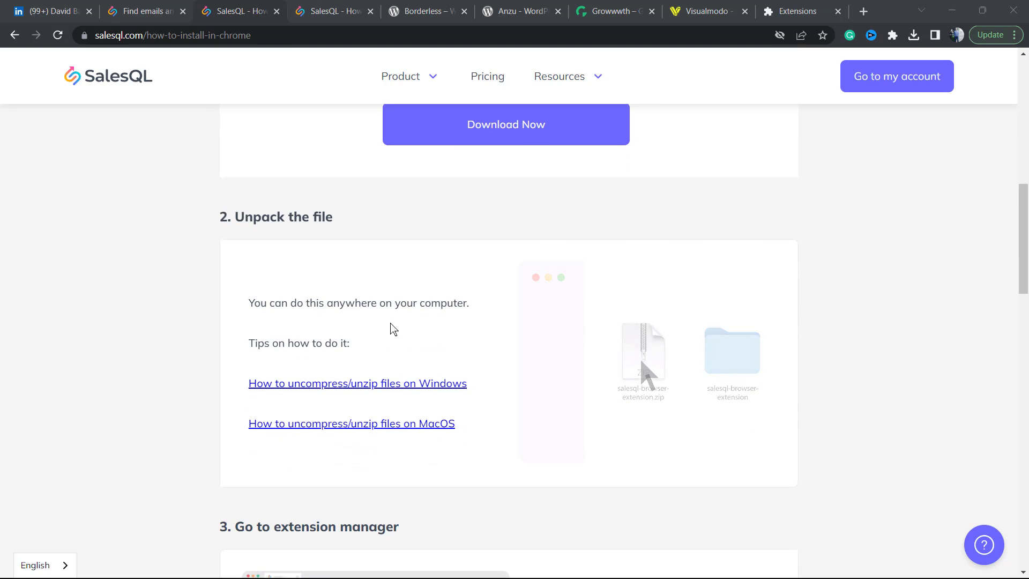
pyautogui.scroll(-12, 390, 328)
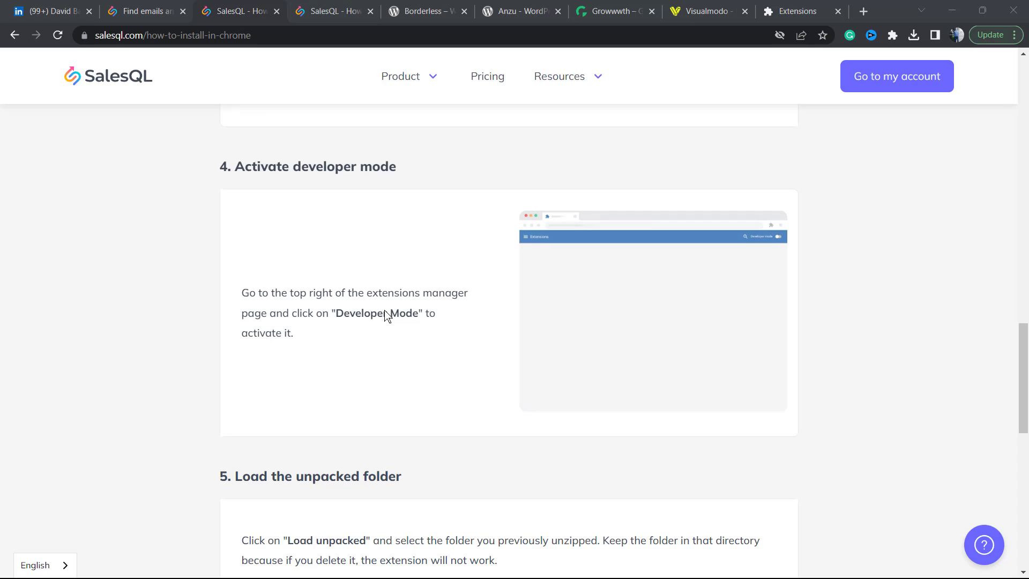
pyautogui.scroll(-5, 387, 316)
pyautogui.scroll(5, 386, 316)
pyautogui.scroll(3, 386, 316)
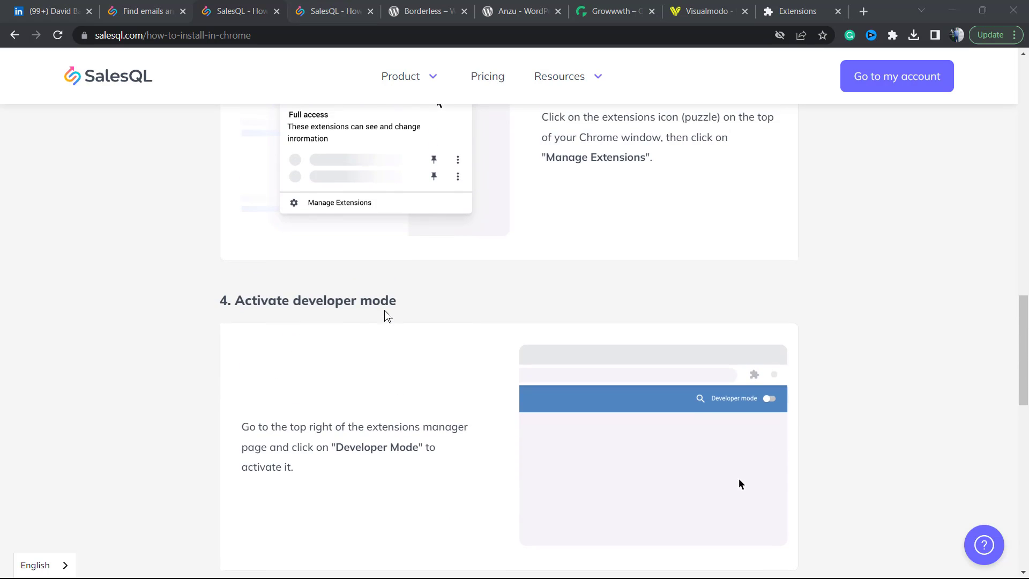
pyautogui.scroll(-9, 387, 316)
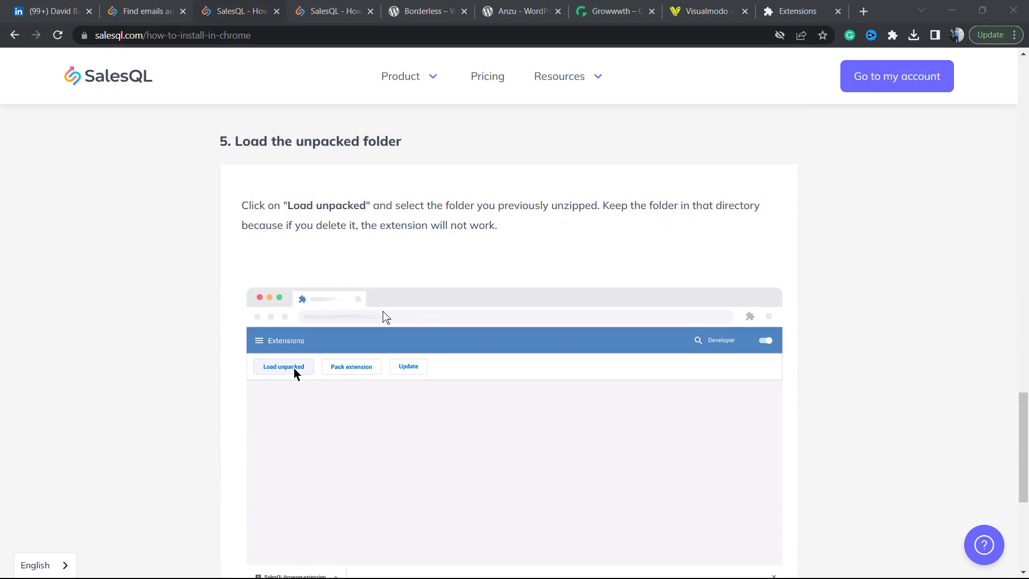
pyautogui.scroll(-6, 384, 317)
pyautogui.scroll(5, 383, 316)
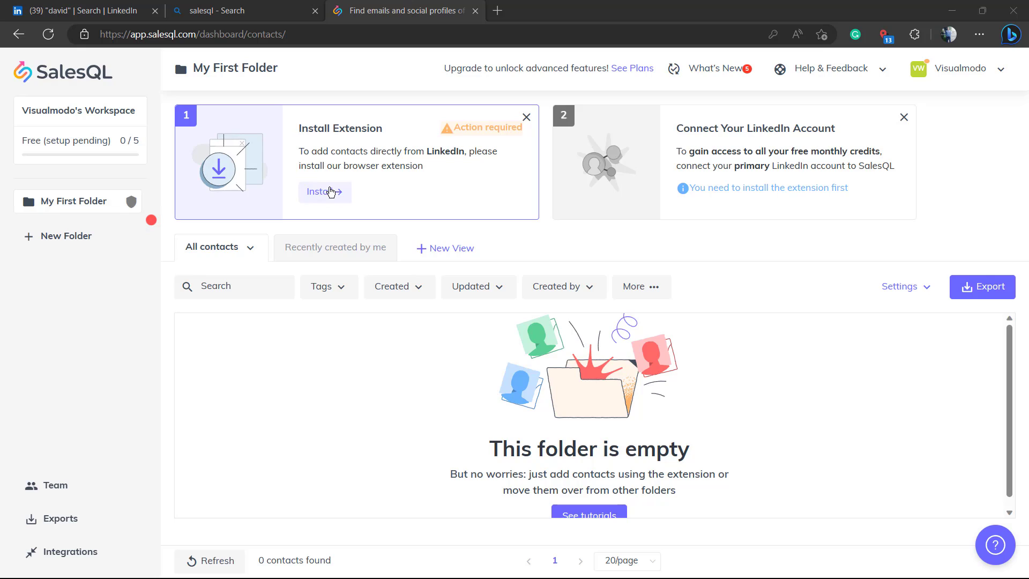
# - Add the SalesQL Browser Extension to Edge through the Edge Add-ons store
pyautogui.click(311, 193)
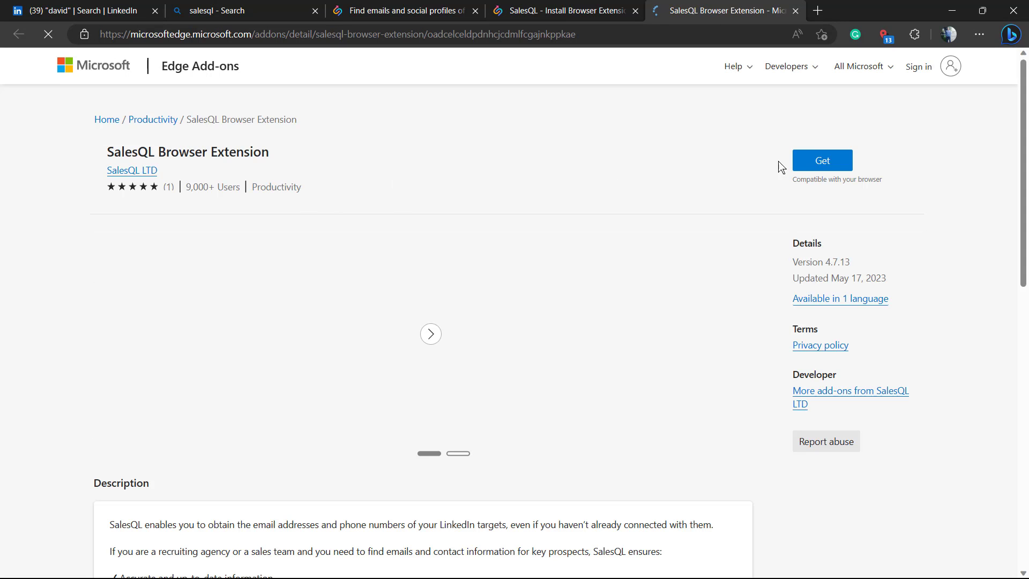
pyautogui.click(810, 169)
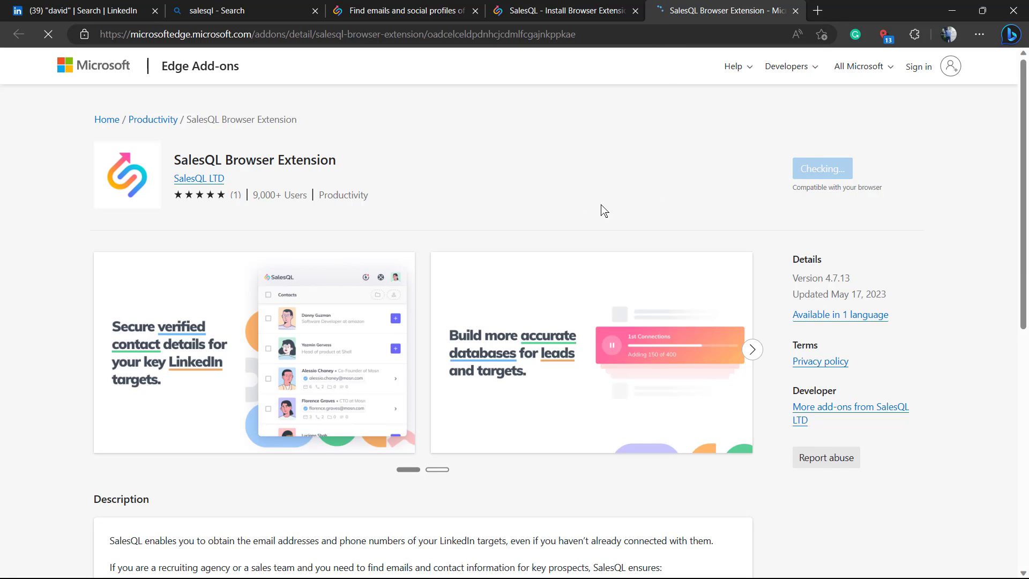
pyautogui.click(534, 159)
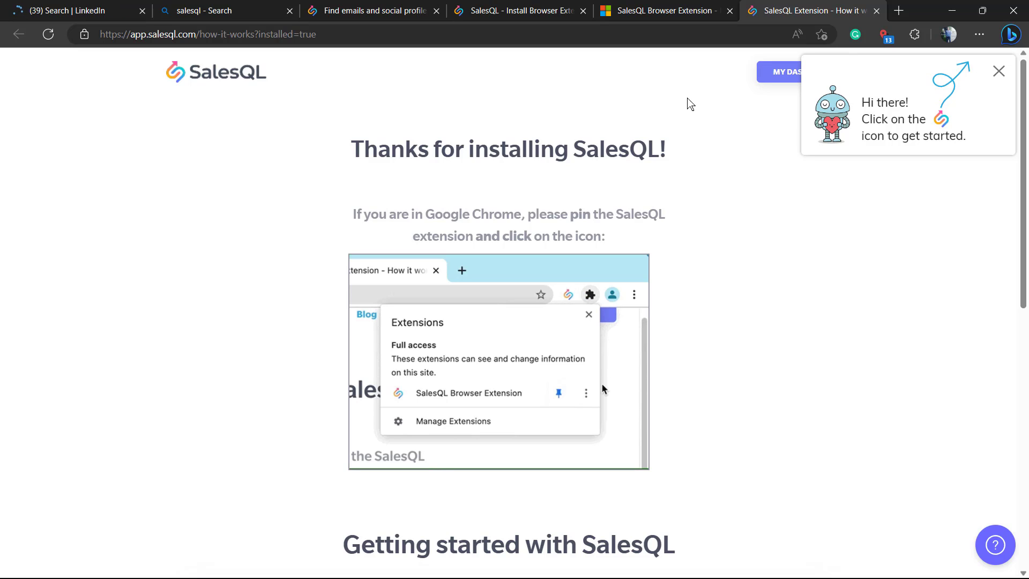
# - Pin the SalesQL Browser Extension to the Edge toolbar and open its panel on the 'david' results
pyautogui.click(979, 33)
pyautogui.click(882, 34)
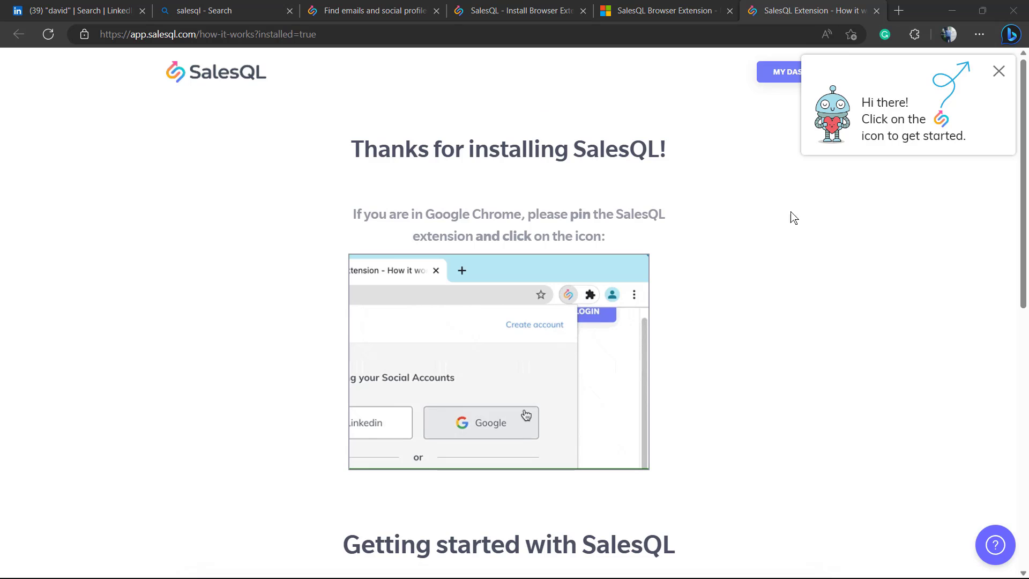
pyautogui.click(974, 34)
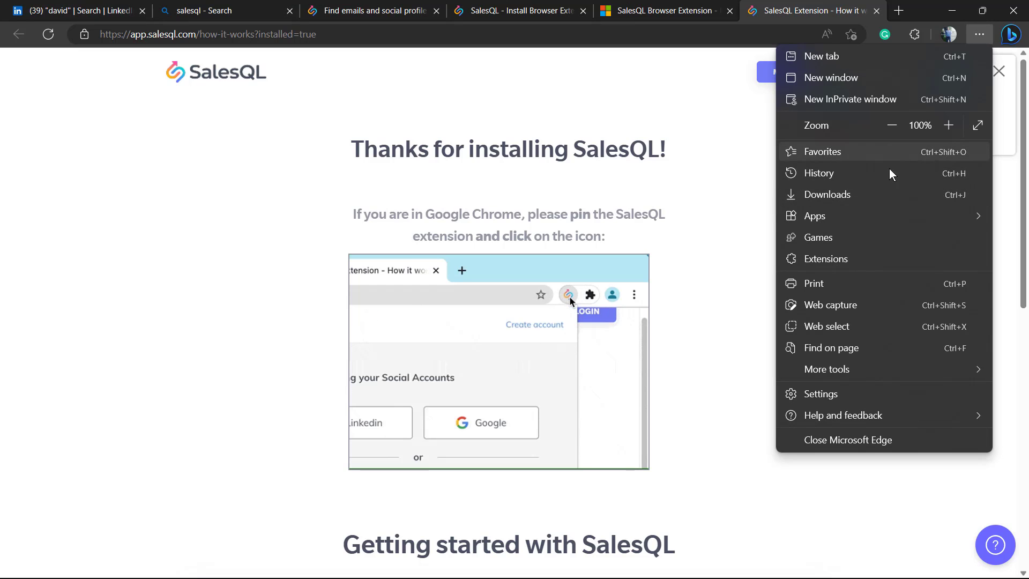
pyautogui.click(851, 252)
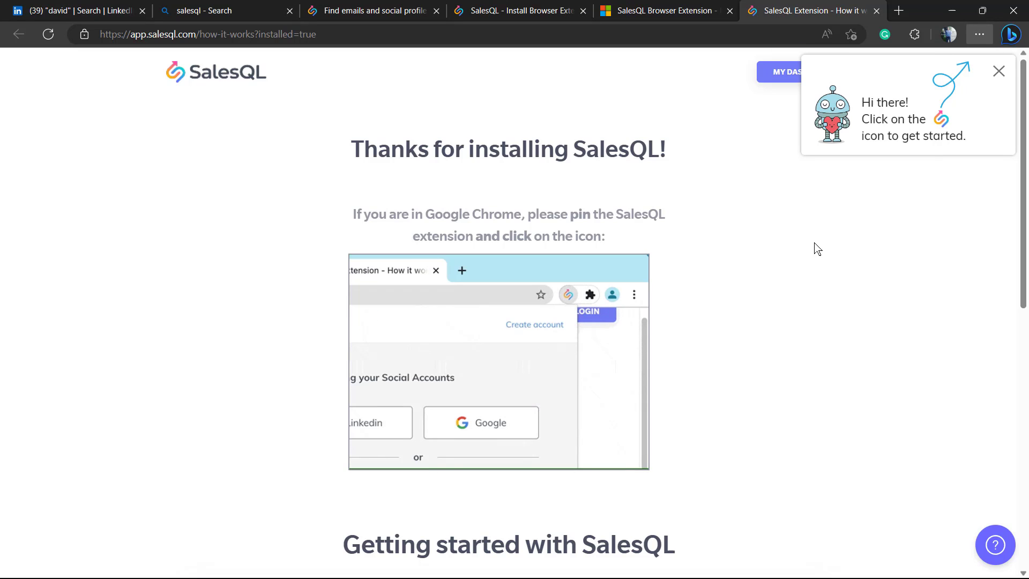
pyautogui.click(914, 34)
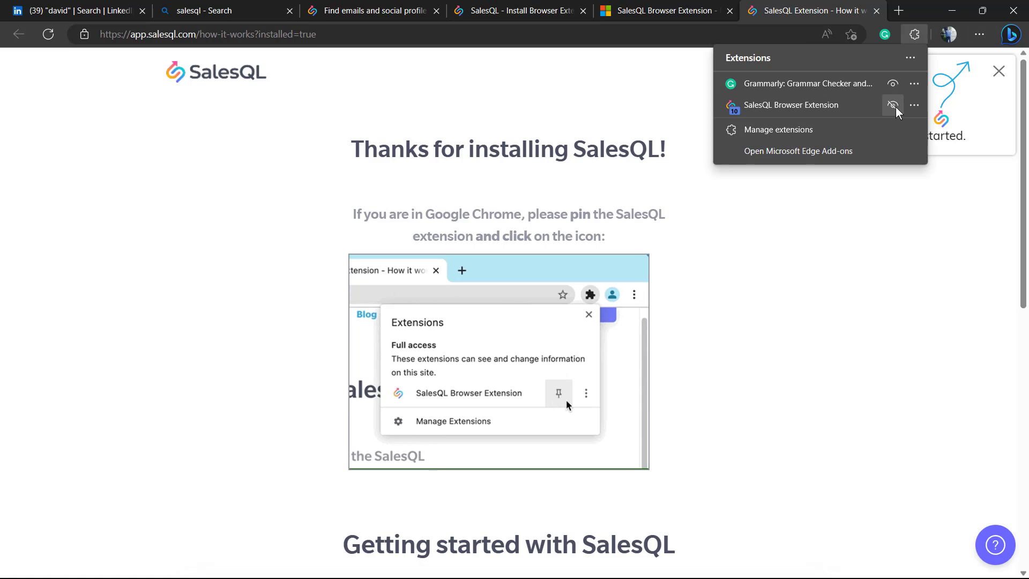
pyautogui.click(894, 105)
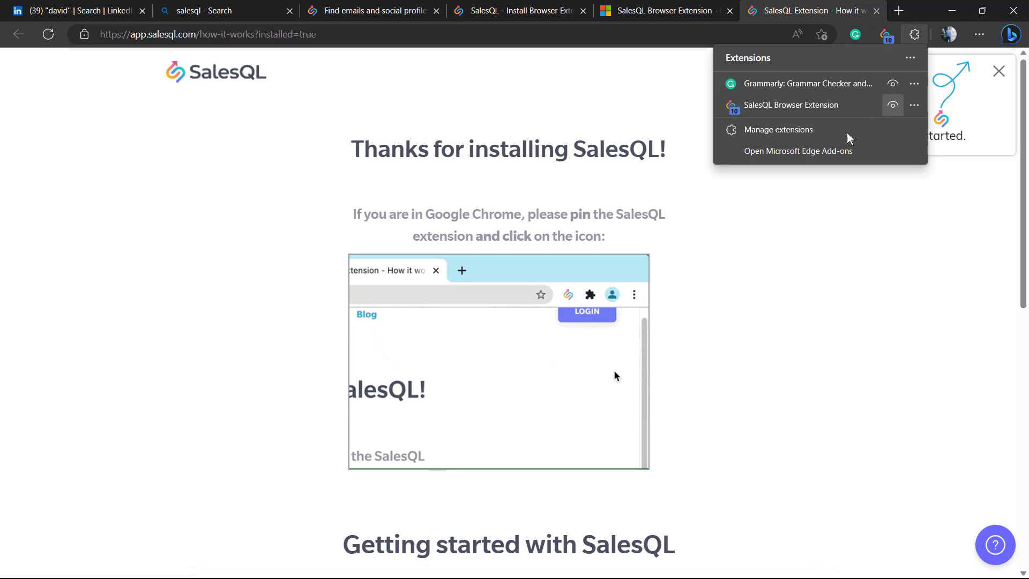
pyautogui.click(885, 34)
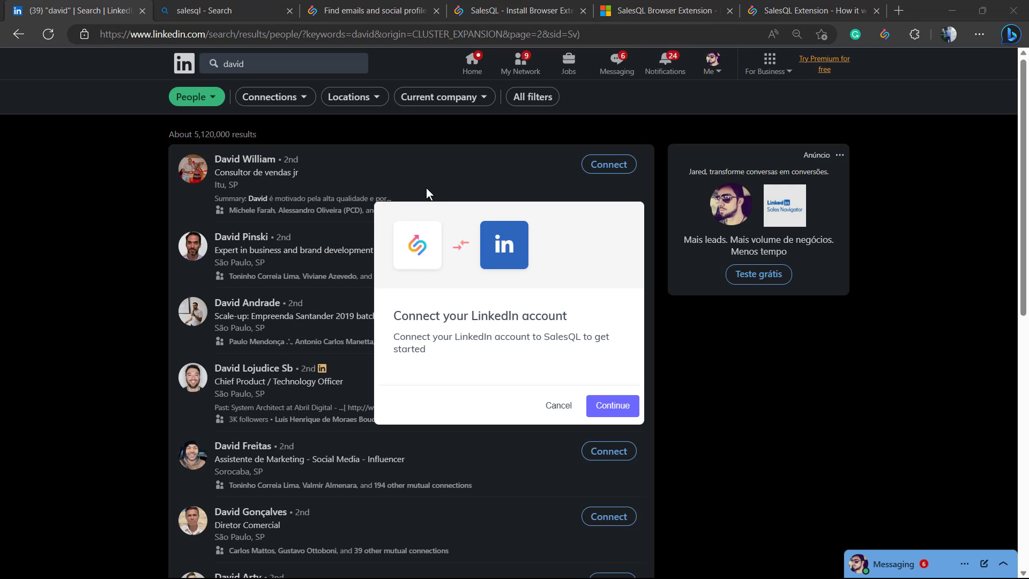
# - Confirm Continue in the Connect your LinkedIn account dialog to link LinkedIn with SalesQL
pyautogui.click(609, 407)
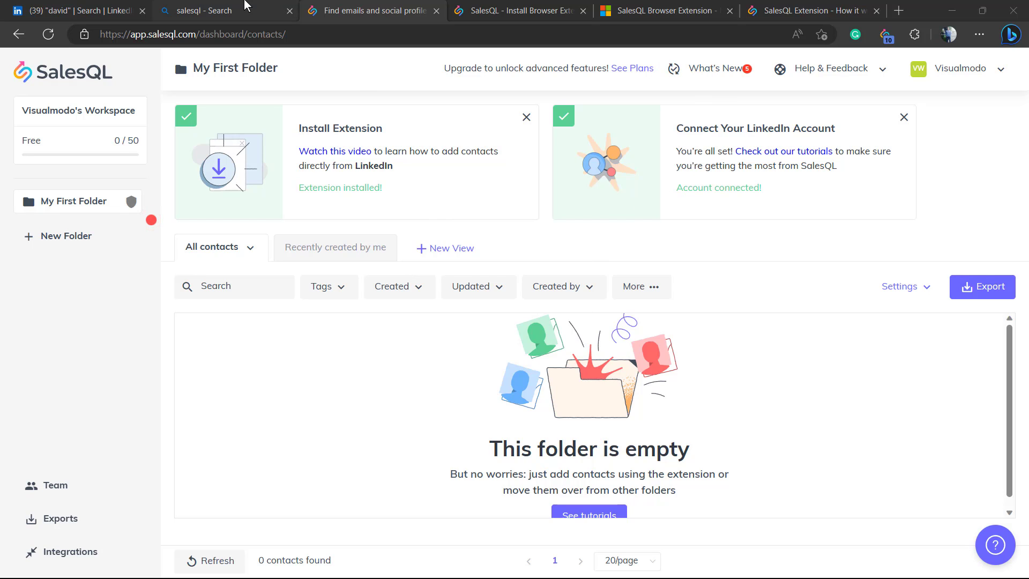
# - Reveal the first 'david' result's email and 4 phone numbers in SalesQL, then copy the email
pyautogui.click(107, 5)
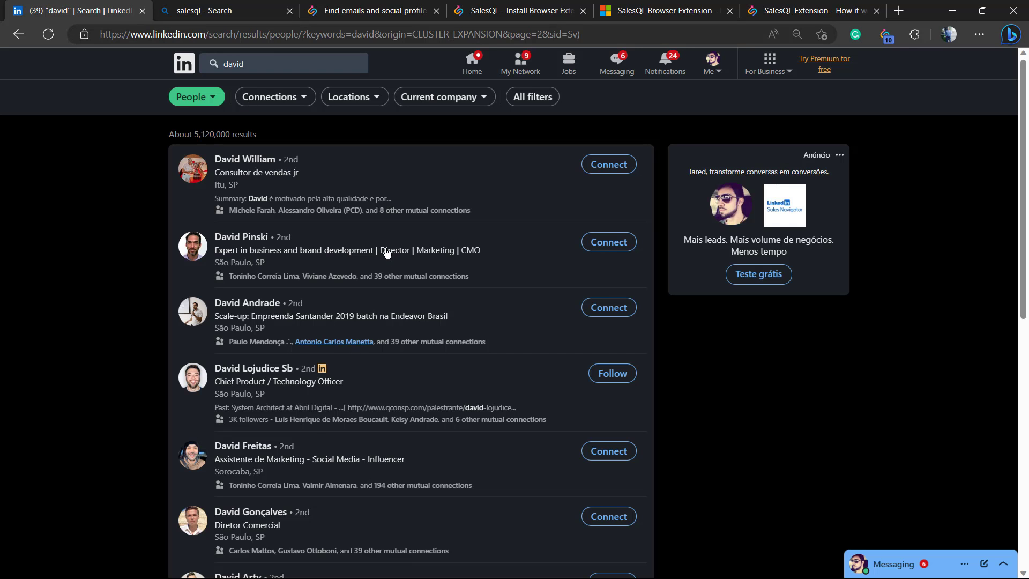
pyautogui.scroll(-2, 419, 354)
pyautogui.scroll(-4, 417, 353)
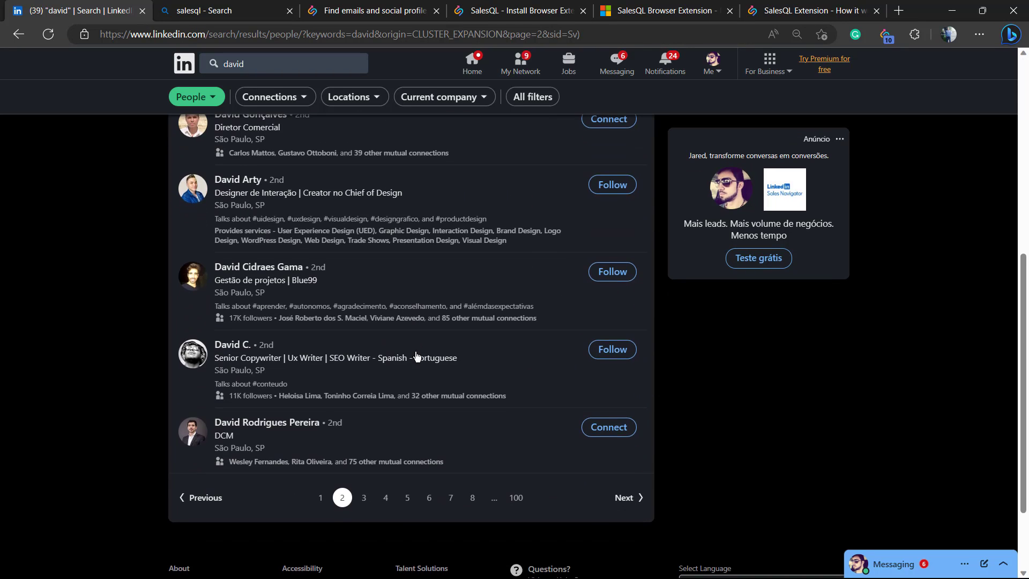
pyautogui.scroll(6, 410, 354)
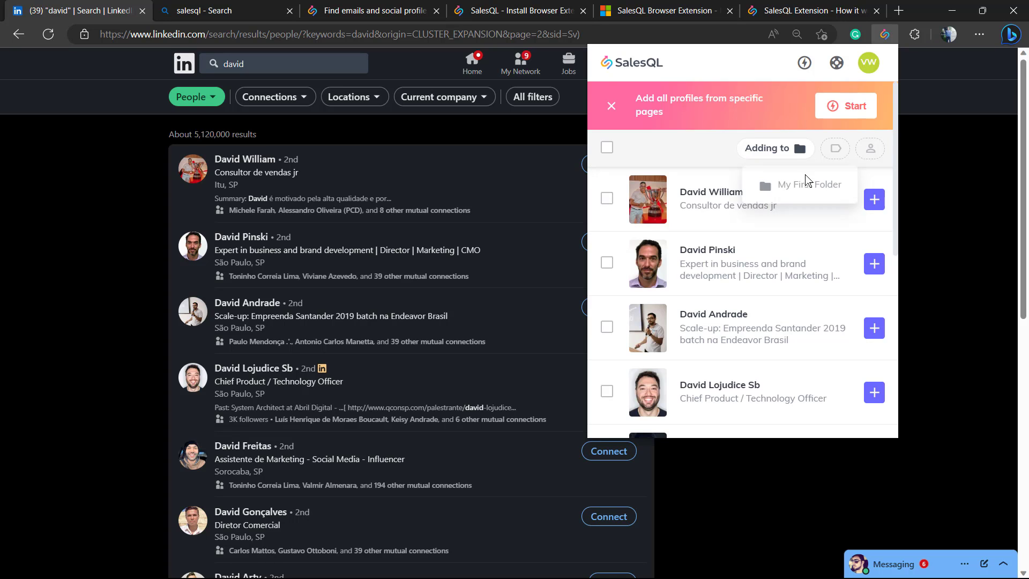
pyautogui.click(874, 200)
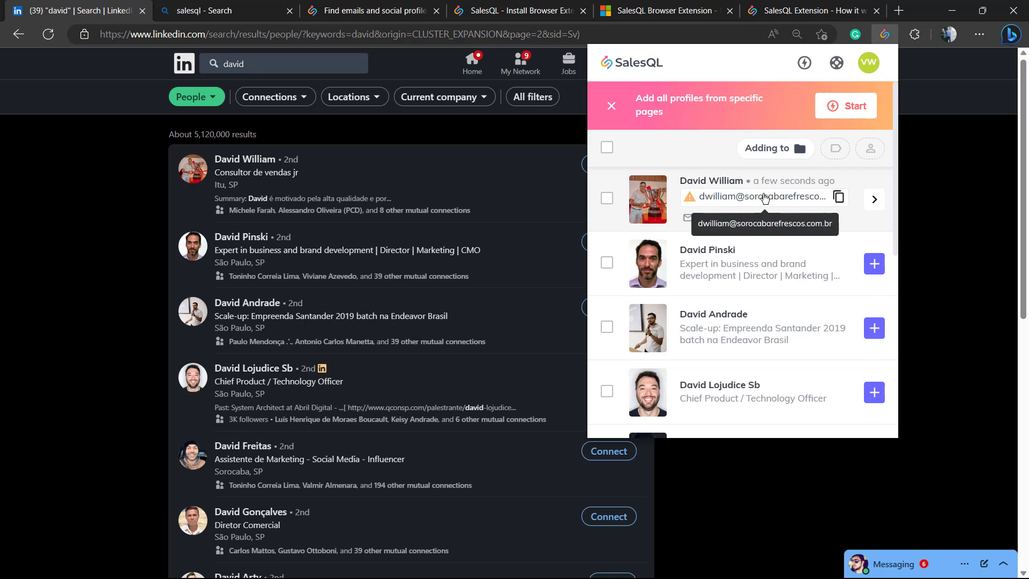
pyautogui.click(832, 199)
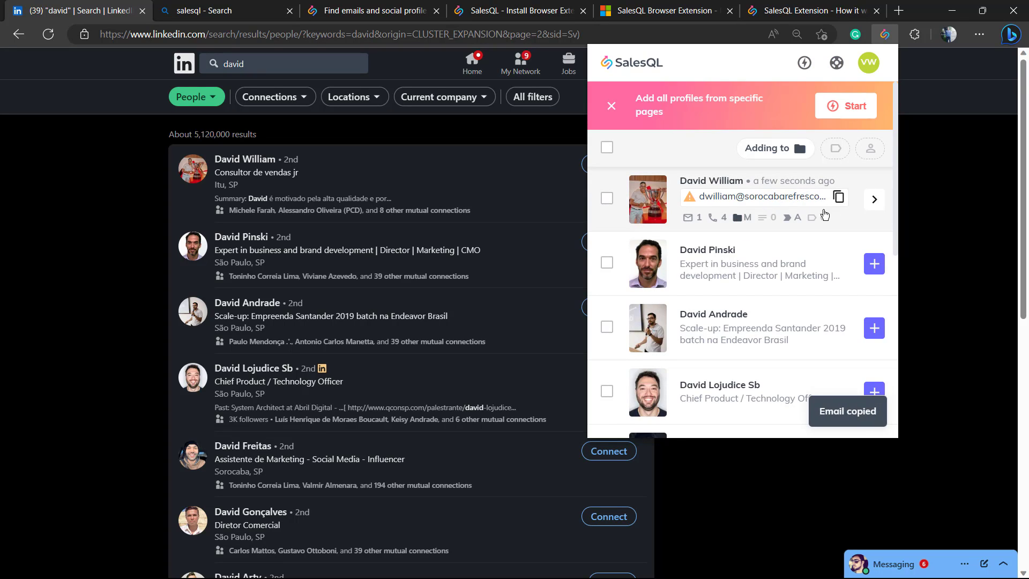
# - Select the first three 'david' results in SalesQL and use Add & Update to reveal their contacts
pyautogui.click(498, 5)
pyautogui.click(423, 5)
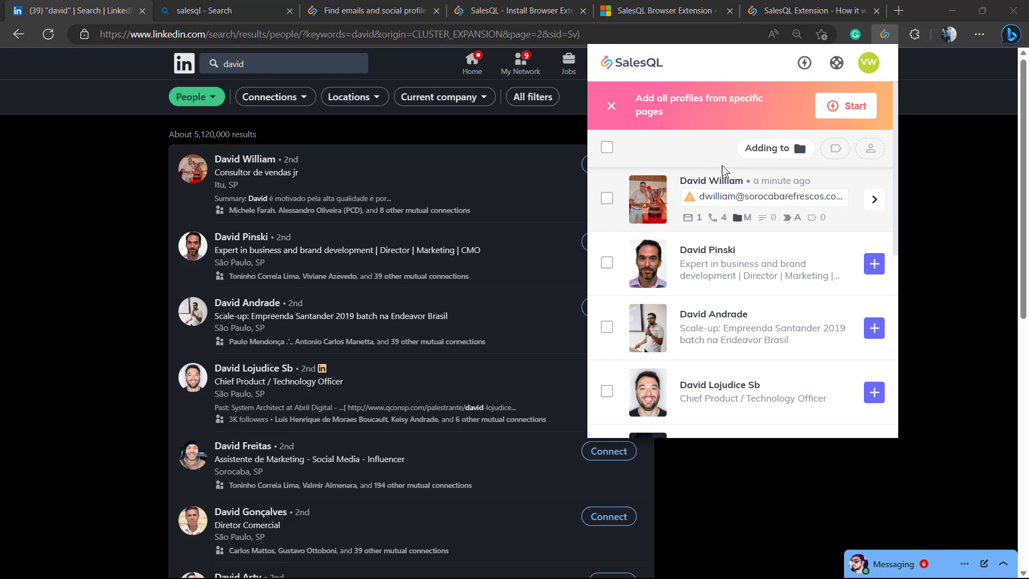
pyautogui.click(607, 198)
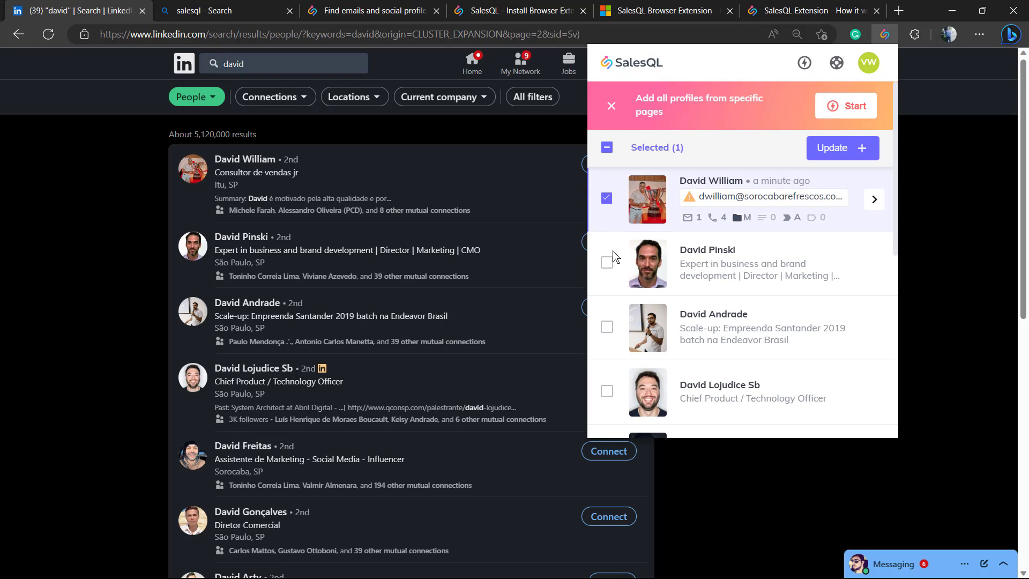
pyautogui.click(606, 262)
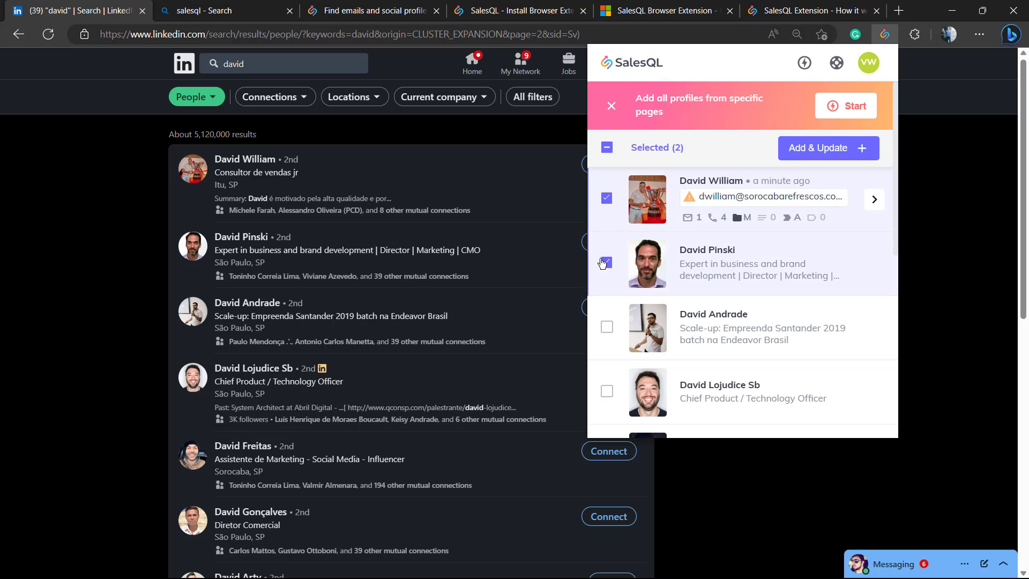
pyautogui.click(606, 328)
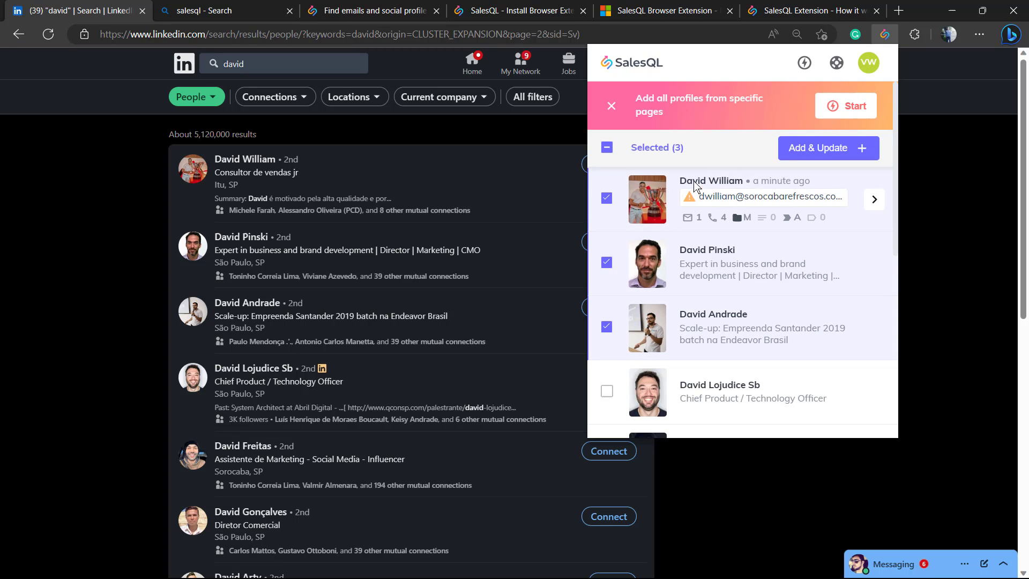
pyautogui.click(804, 150)
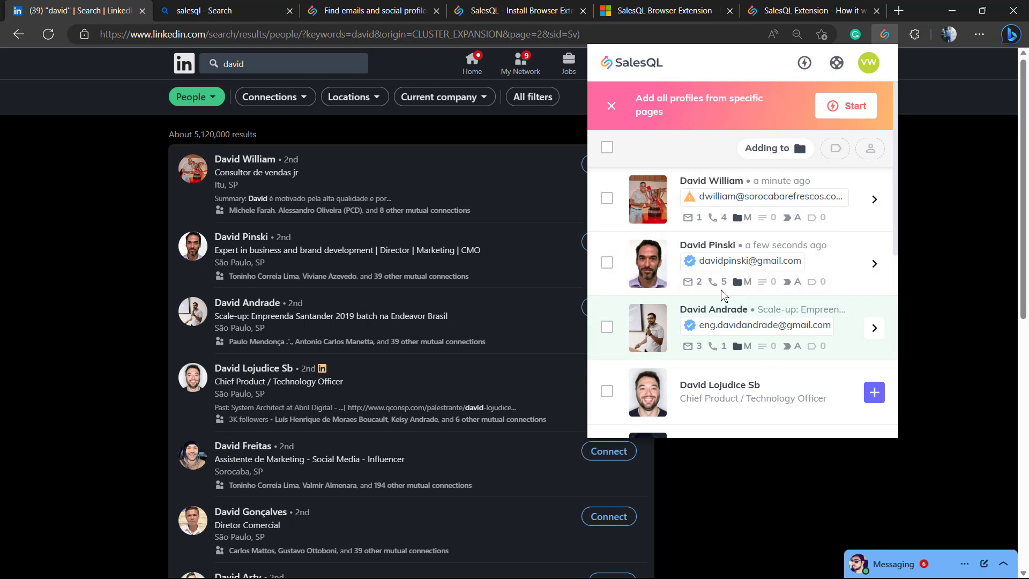
# - Save contacts to My First Folder and view its three enriched contacts on the SalesQL dashboard
pyautogui.click(782, 156)
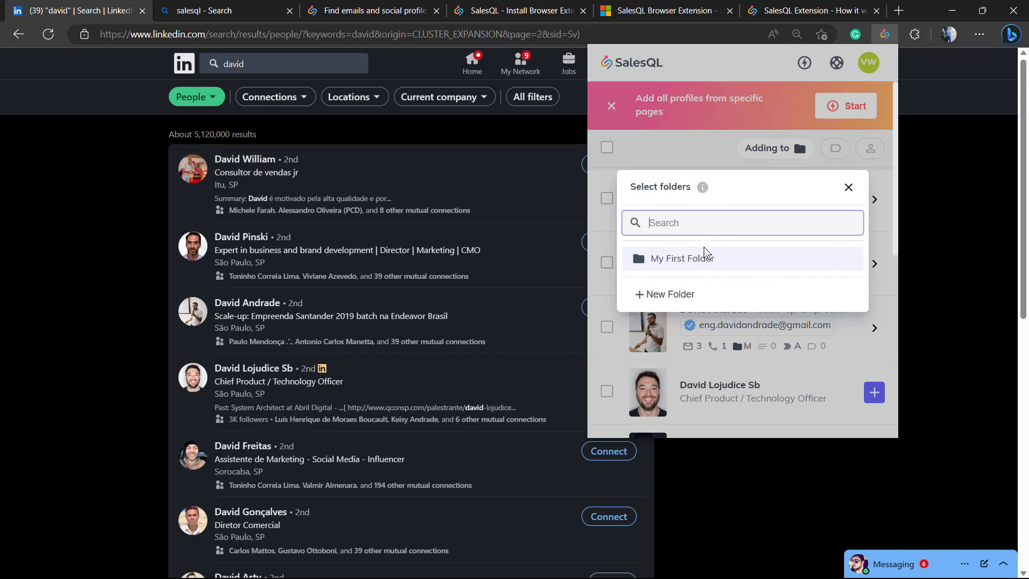
pyautogui.click(700, 260)
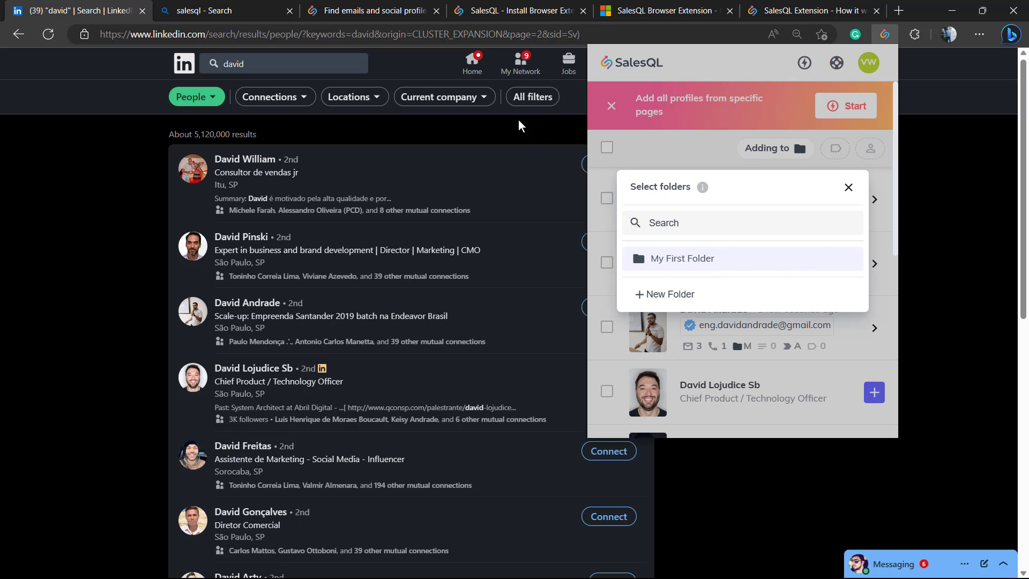
pyautogui.click(386, 11)
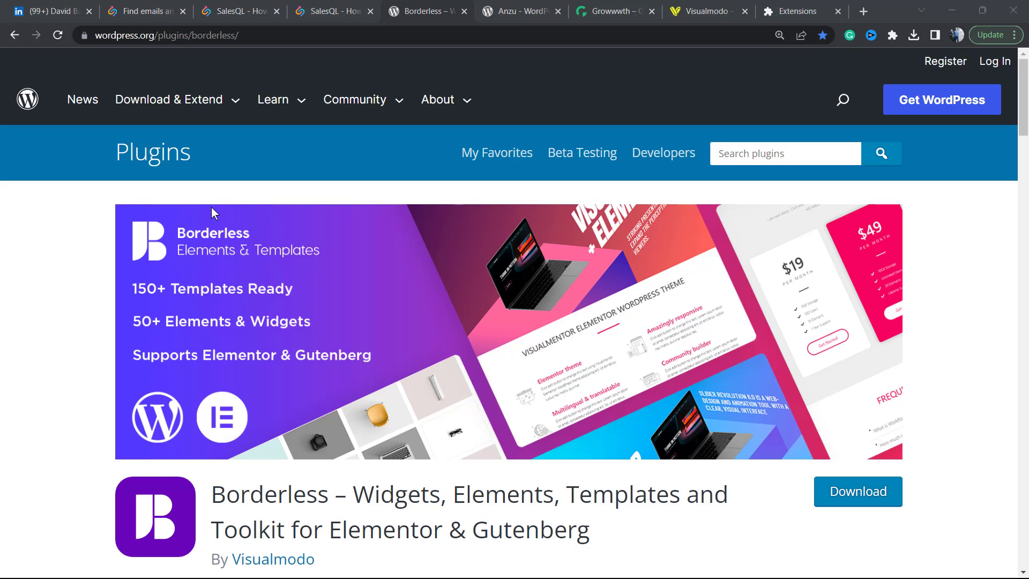
# - Go to the Growwwth guest posting site and scroll through its grid of listed website cards
pyautogui.click(485, 7)
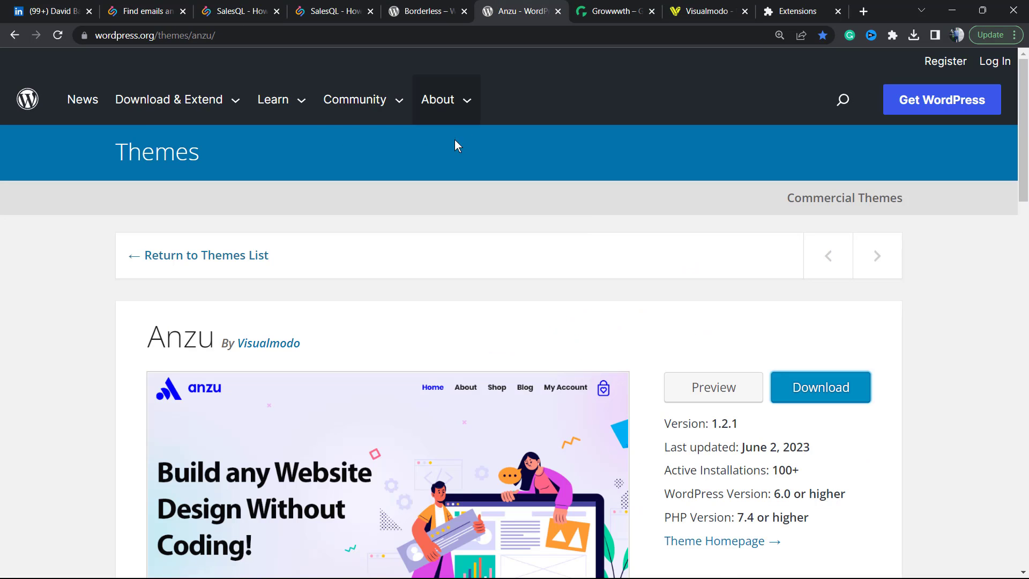
pyautogui.click(593, 6)
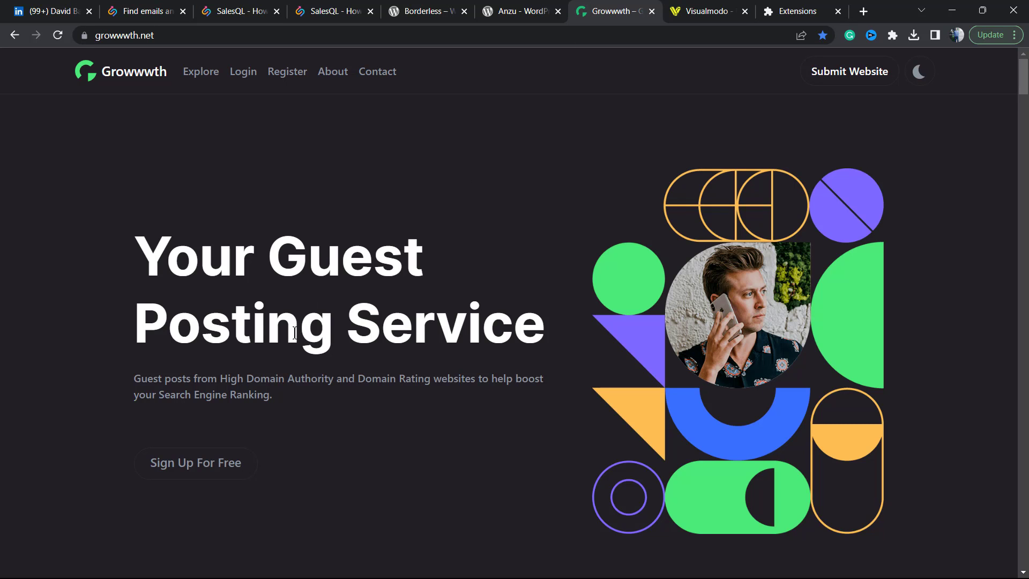
pyautogui.scroll(-10, 293, 333)
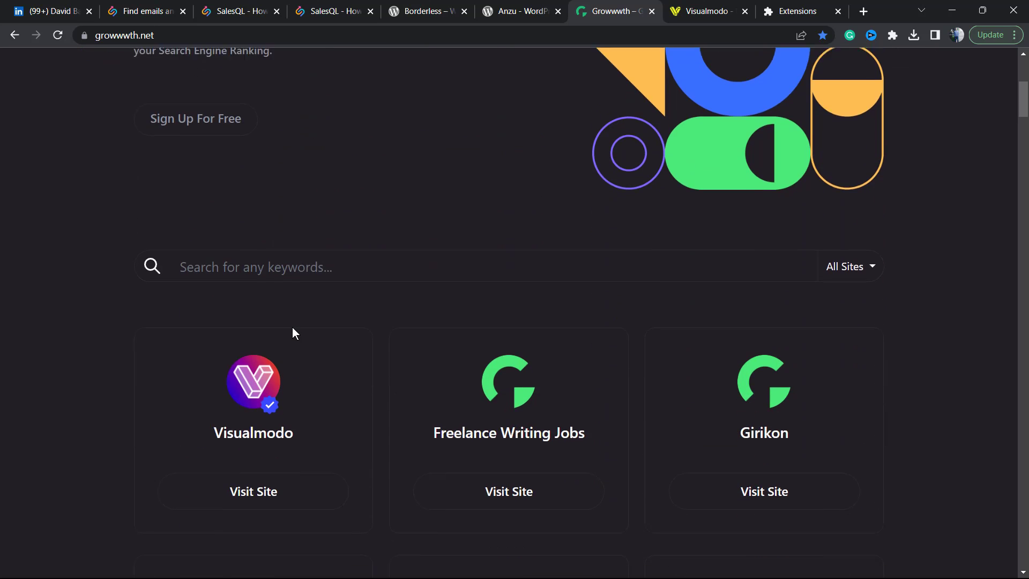
pyautogui.scroll(-10, 294, 329)
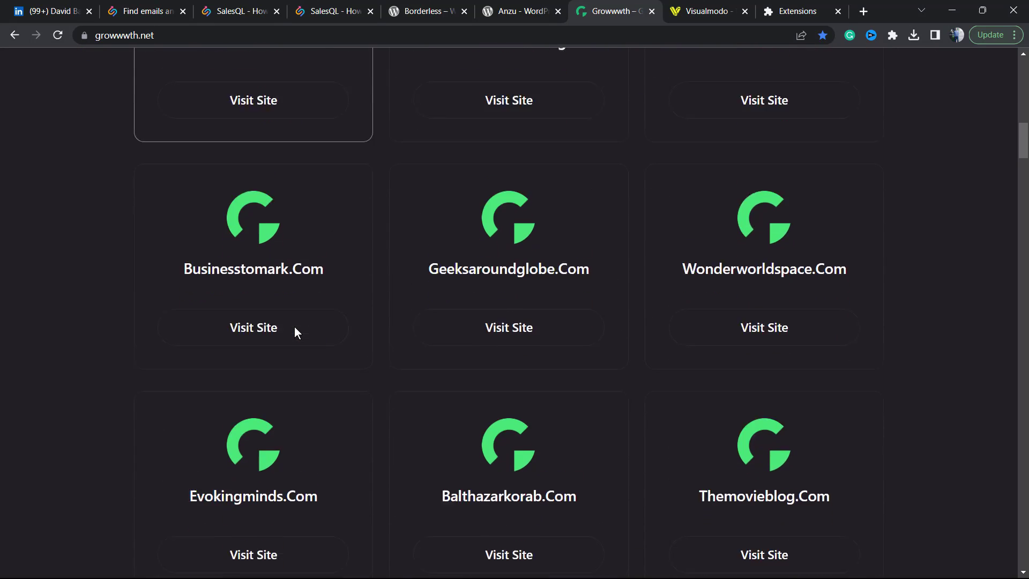
pyautogui.scroll(-4, 294, 326)
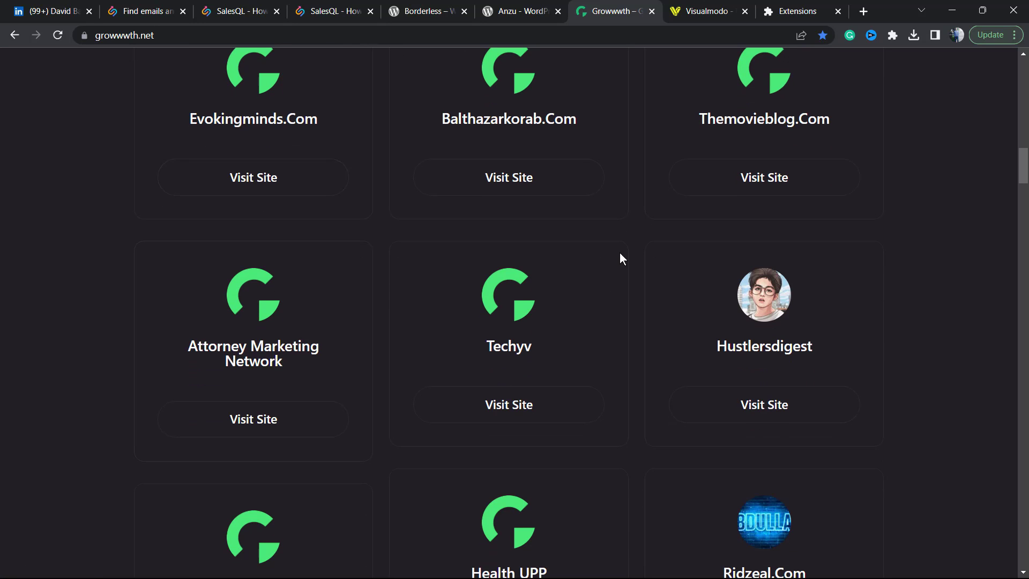
pyautogui.scroll(-6, 578, 310)
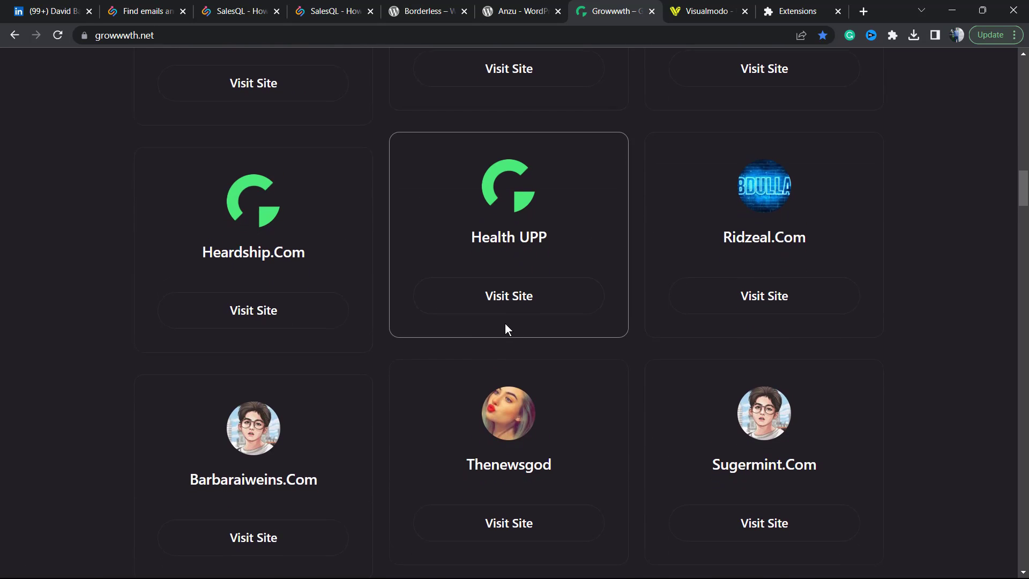
pyautogui.scroll(-13, 506, 328)
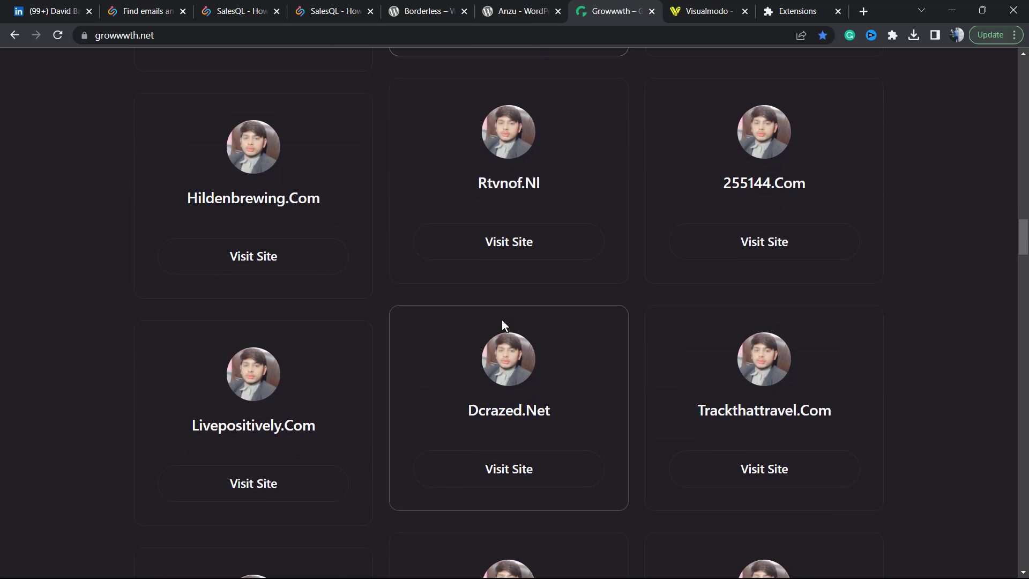
pyautogui.scroll(-14, 496, 317)
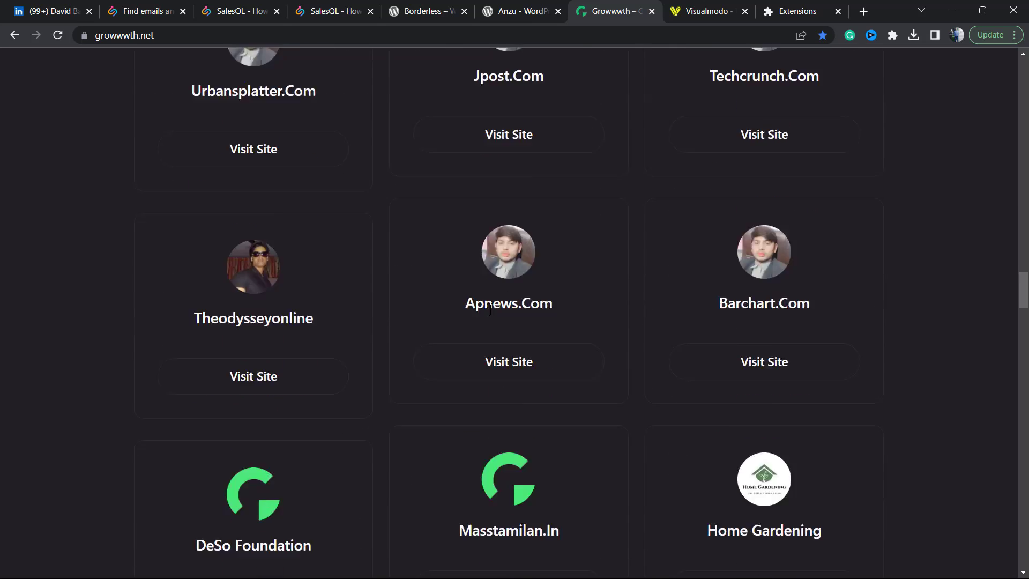
pyautogui.scroll(-10, 490, 310)
# - Browse Visualmodo's Starter Templates Library, scrolling past templates like Hotel, Psychology and Travel Agency
pyautogui.click(706, 6)
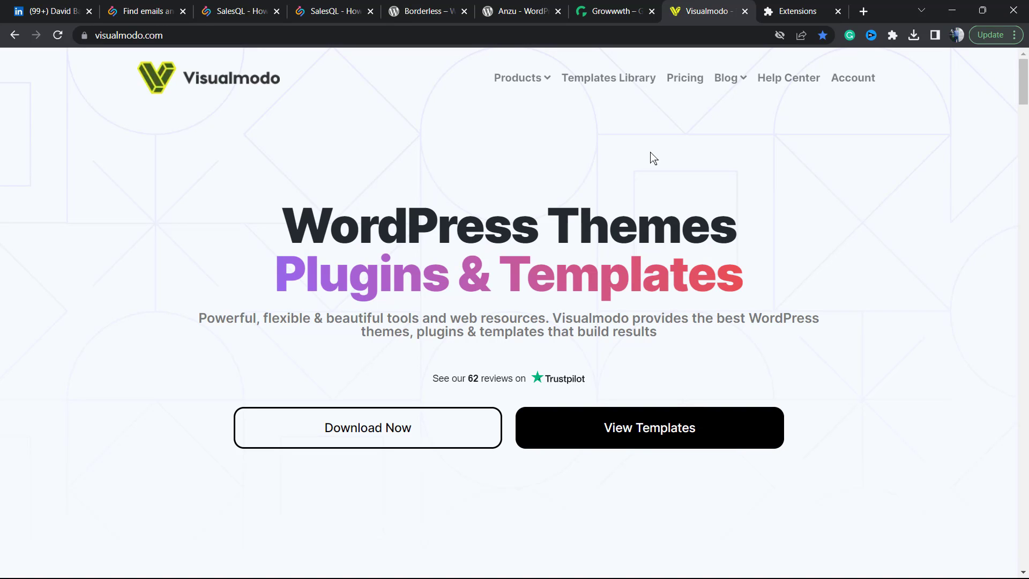
pyautogui.click(632, 77)
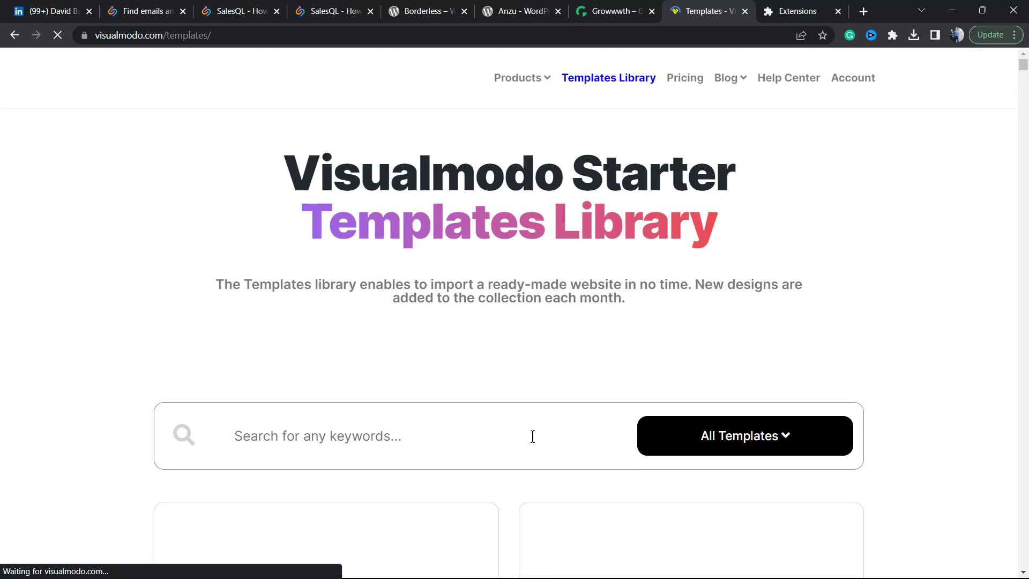
pyautogui.scroll(-5, 498, 314)
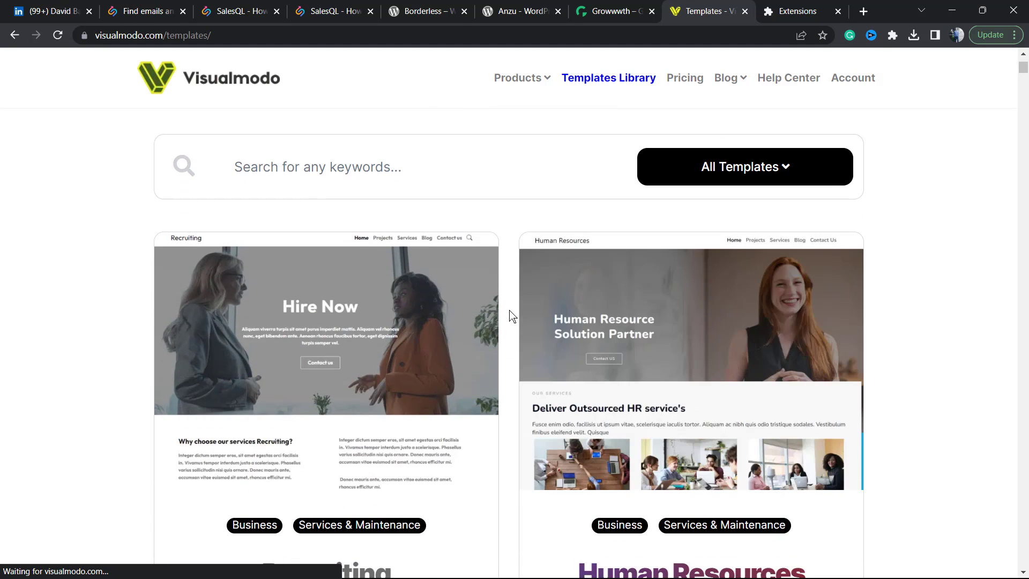
pyautogui.scroll(-15, 506, 319)
pyautogui.scroll(-20, 509, 322)
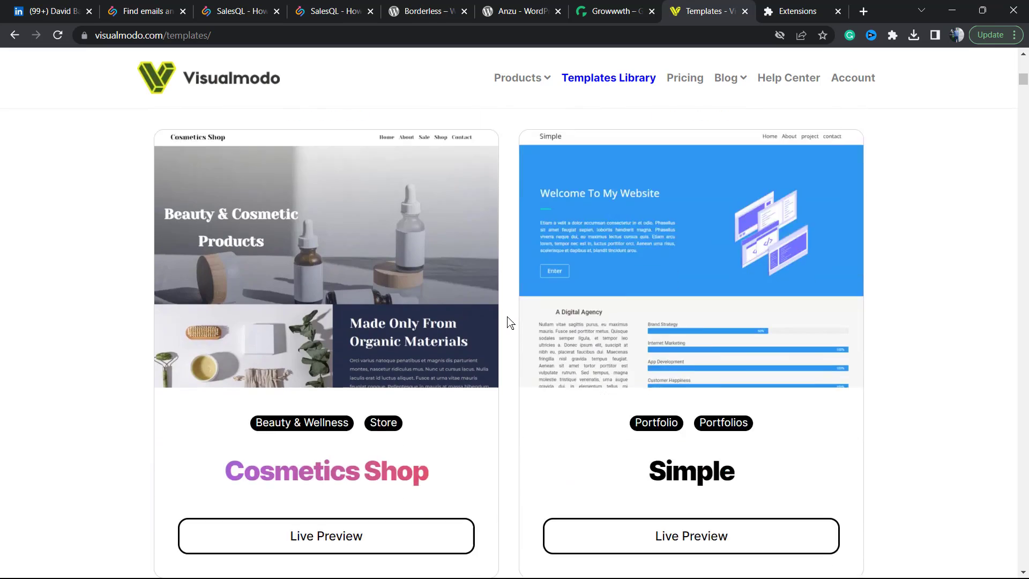
pyautogui.scroll(-20, 510, 322)
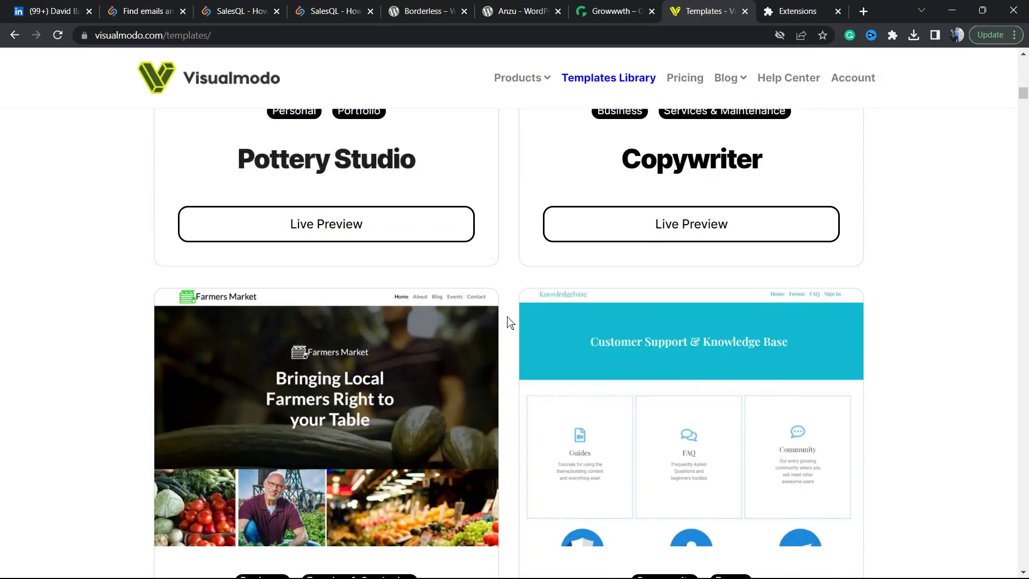
pyautogui.scroll(-20, 509, 322)
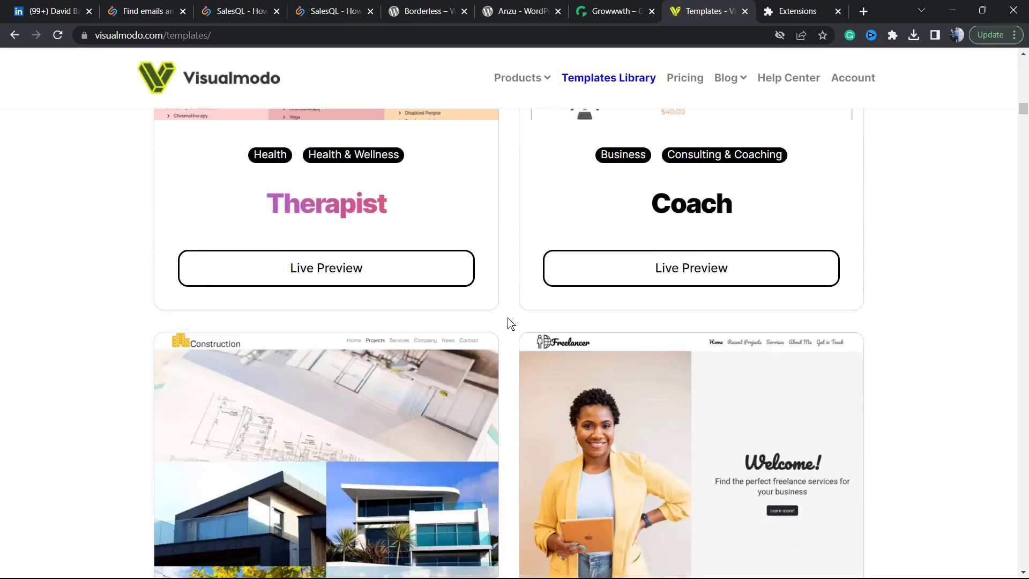
pyautogui.scroll(-20, 510, 322)
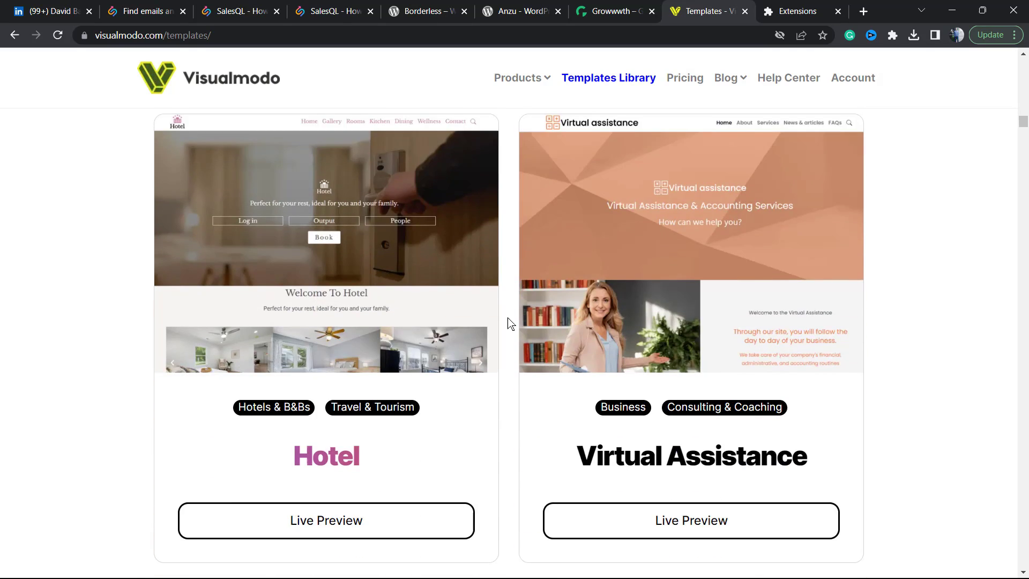
pyautogui.scroll(-20, 510, 326)
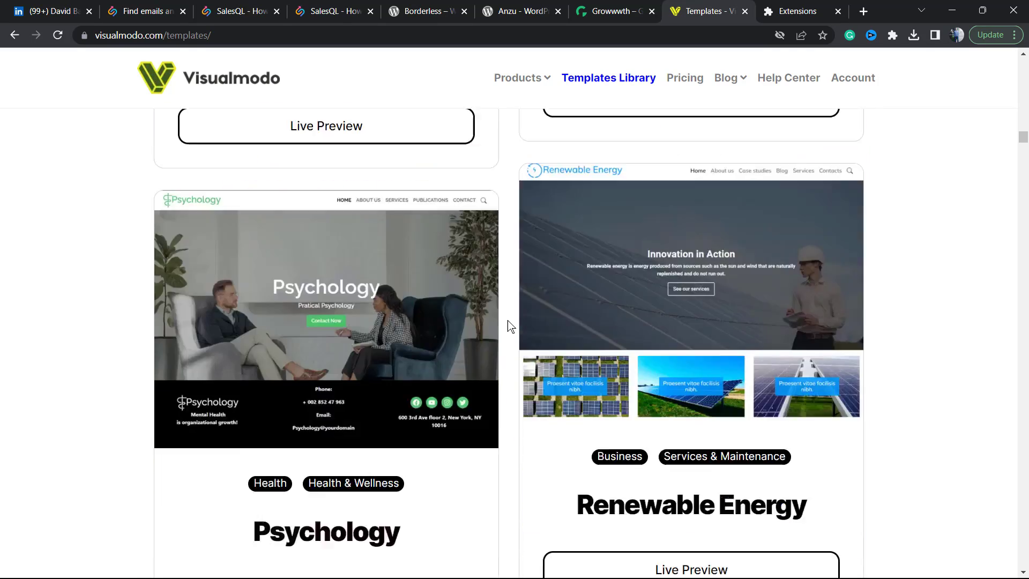
pyautogui.scroll(-3, 510, 289)
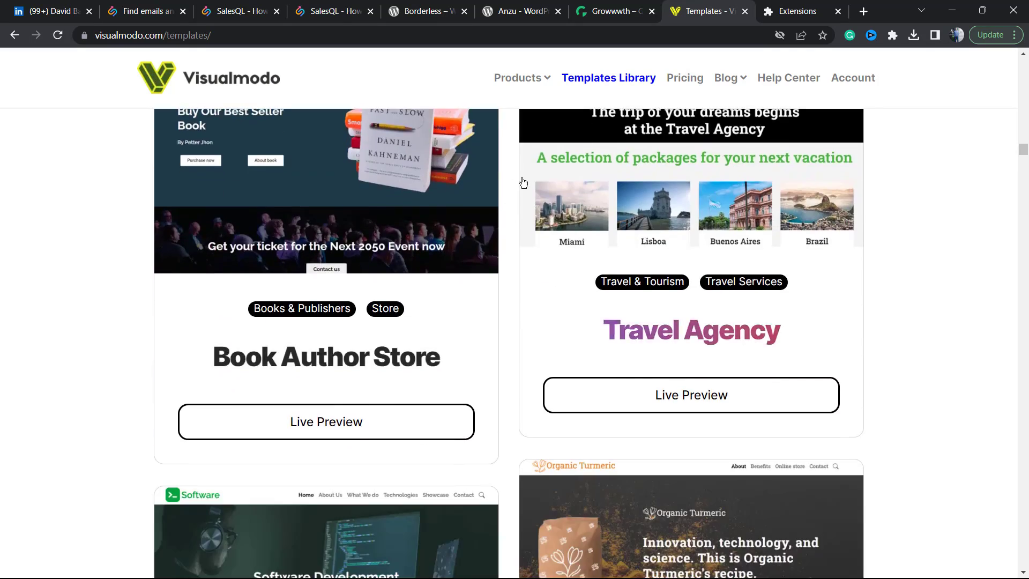